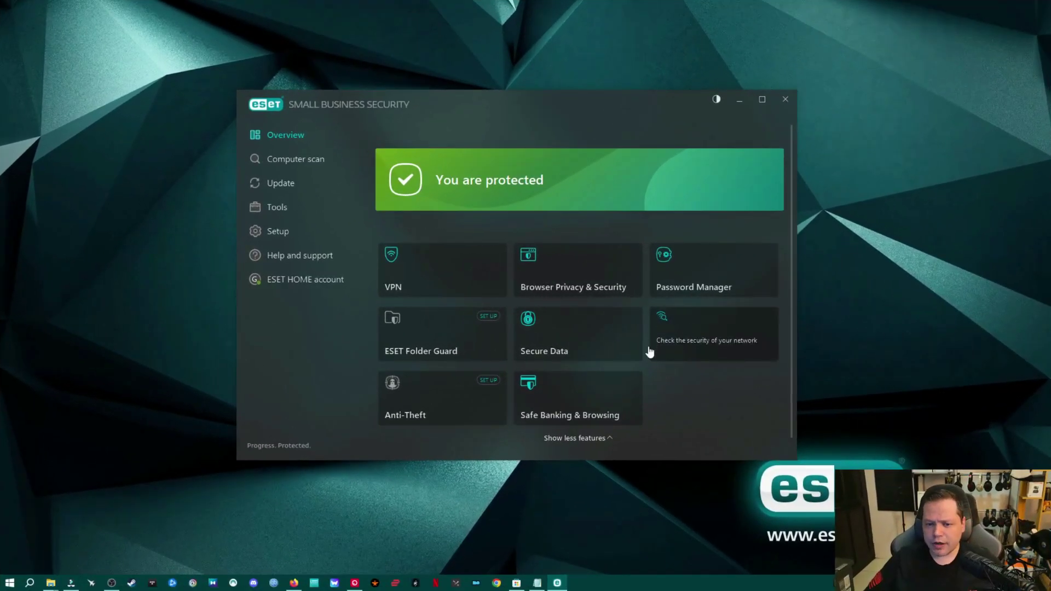
Examine the device types offered for a new Device control rule in the Computer protection setup, discarding the blank rule
click(280, 236)
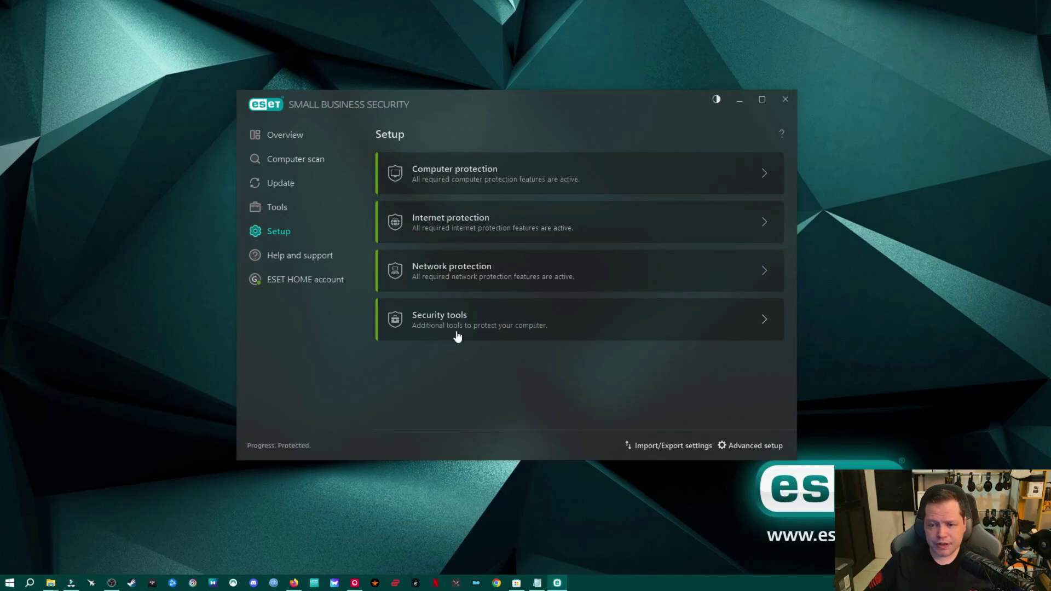
click(496, 180)
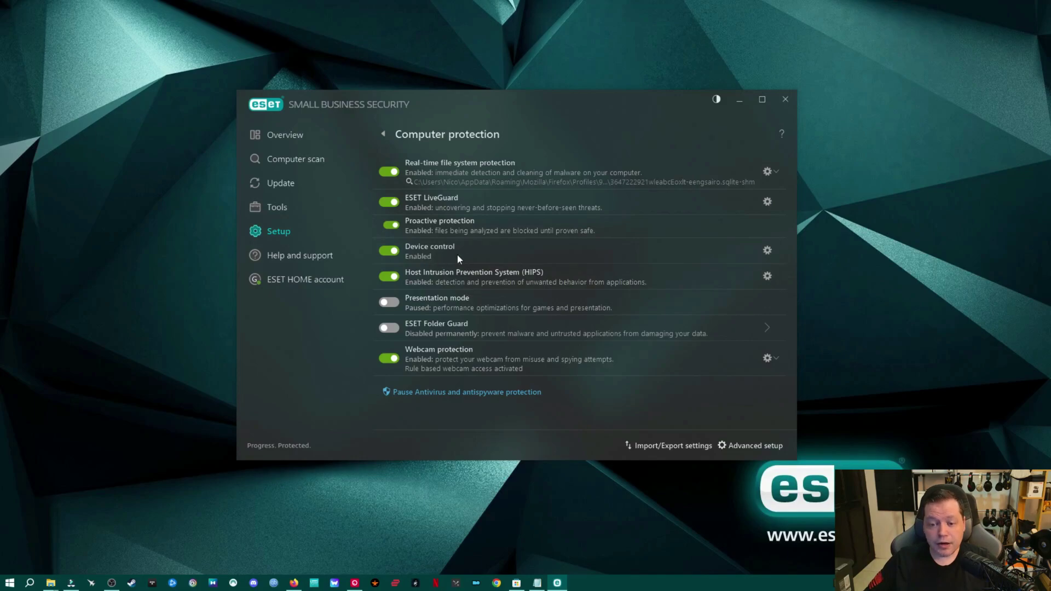
click(767, 250)
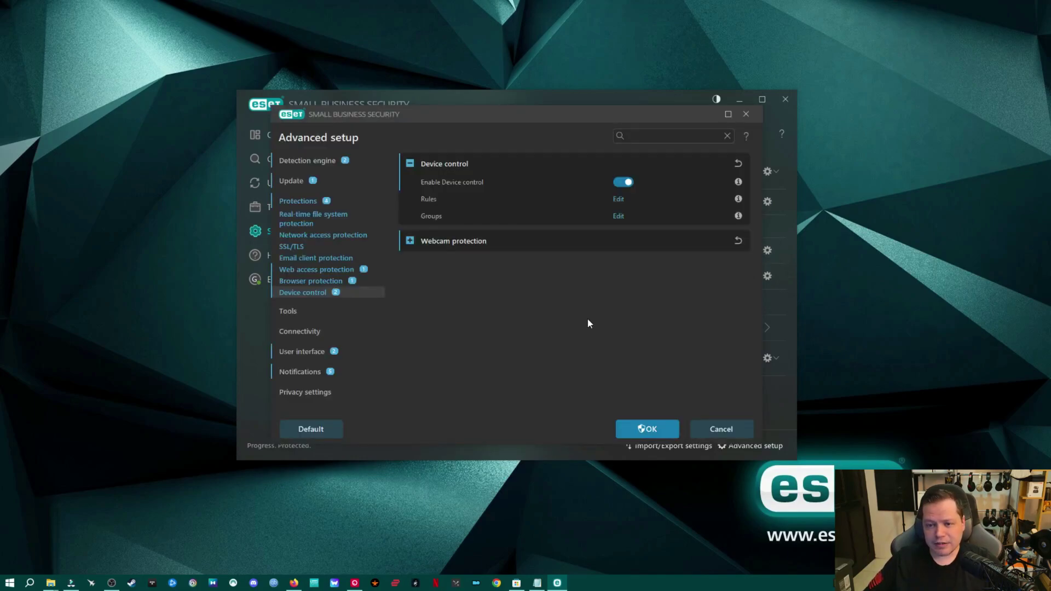
click(618, 200)
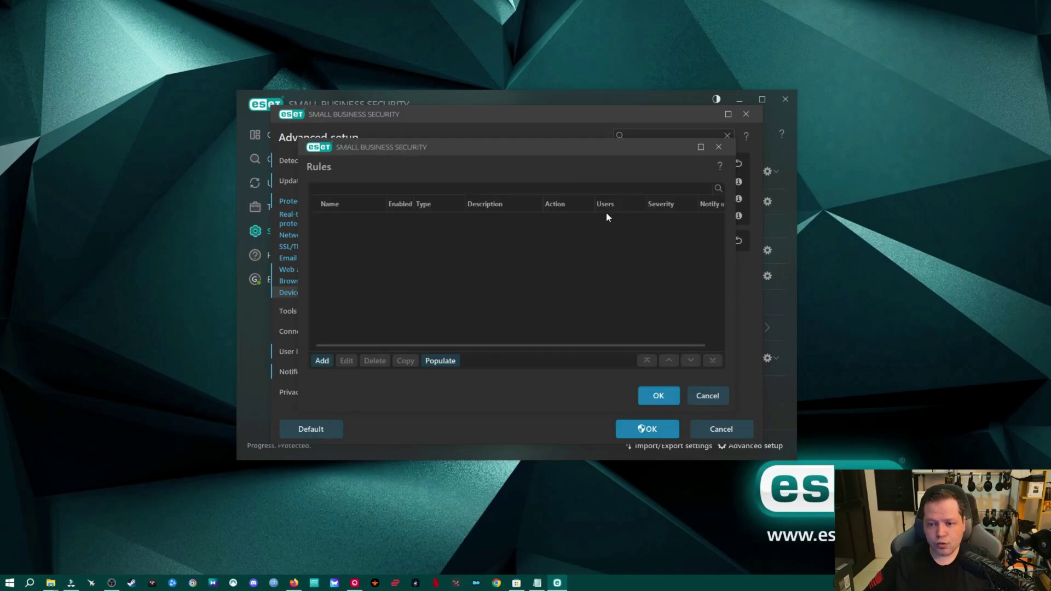
click(322, 361)
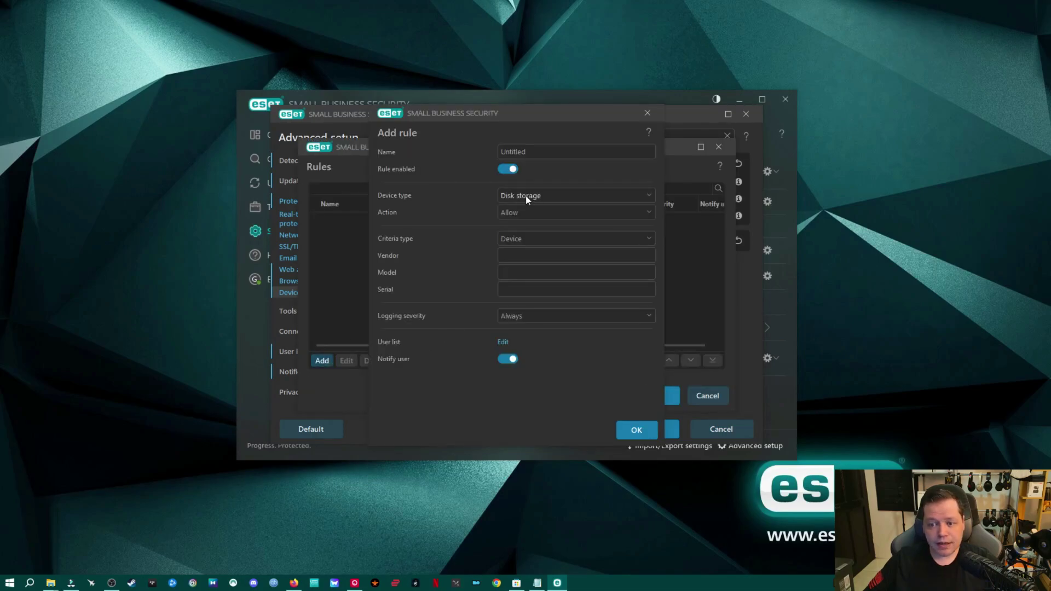
click(557, 194)
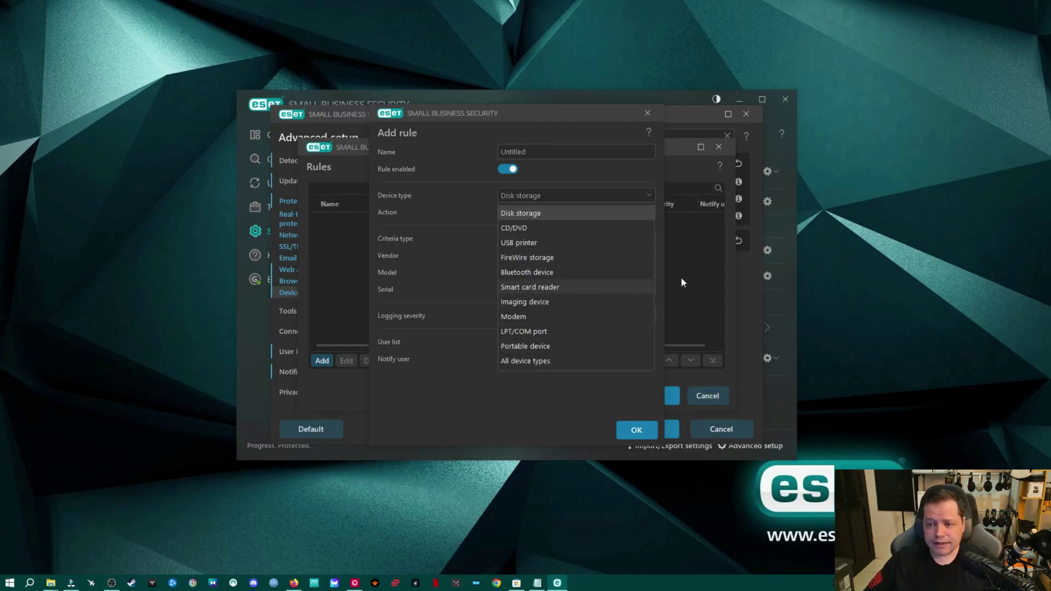
click(647, 113)
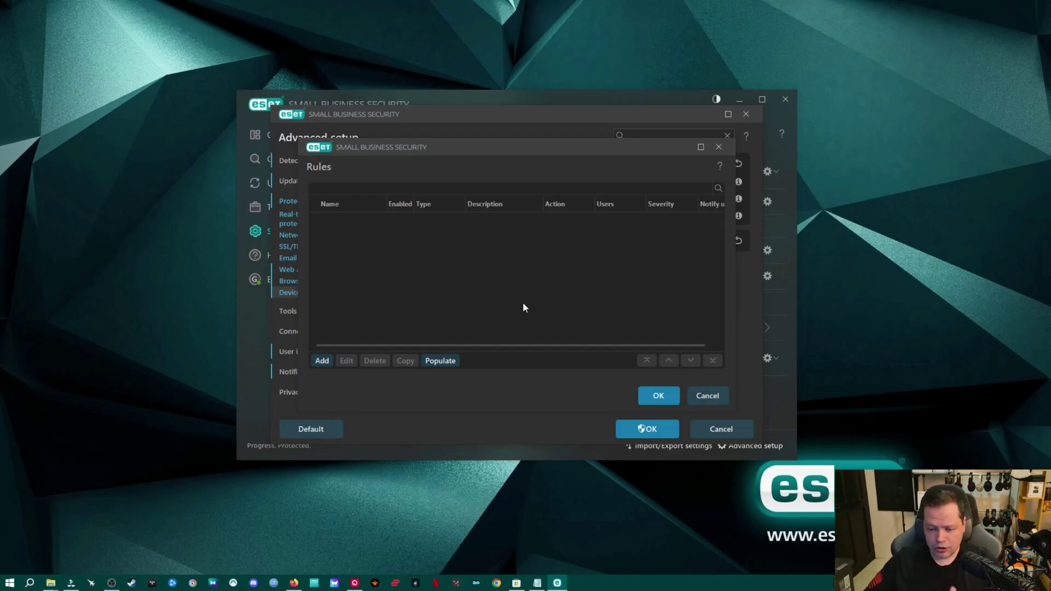
click(706, 398)
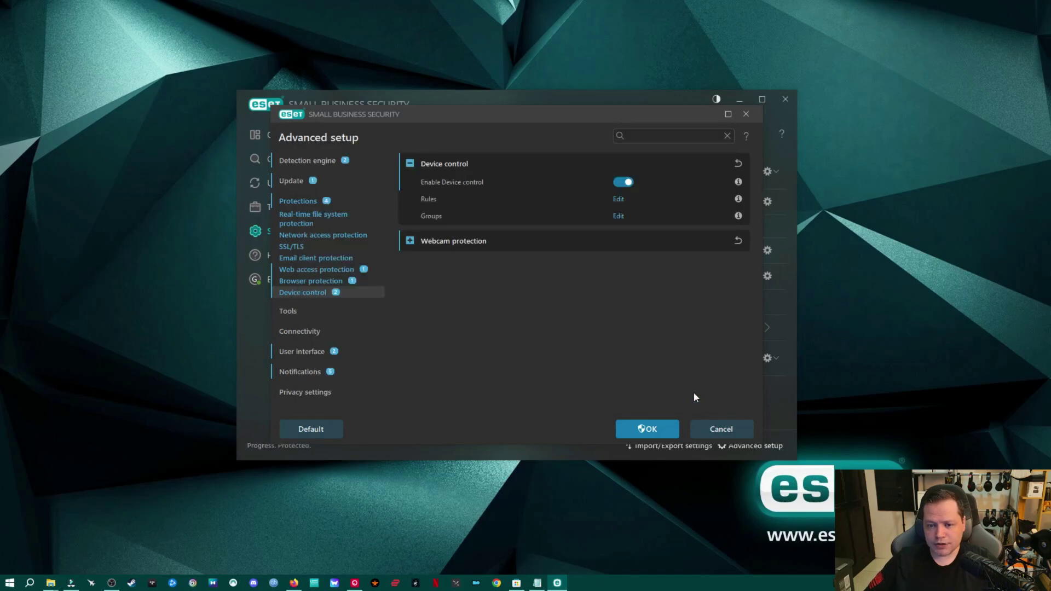
Examine the detected devices and the rule prefilled for the Microsoft Bluetooth Enumerator, closing it without saving
click(619, 201)
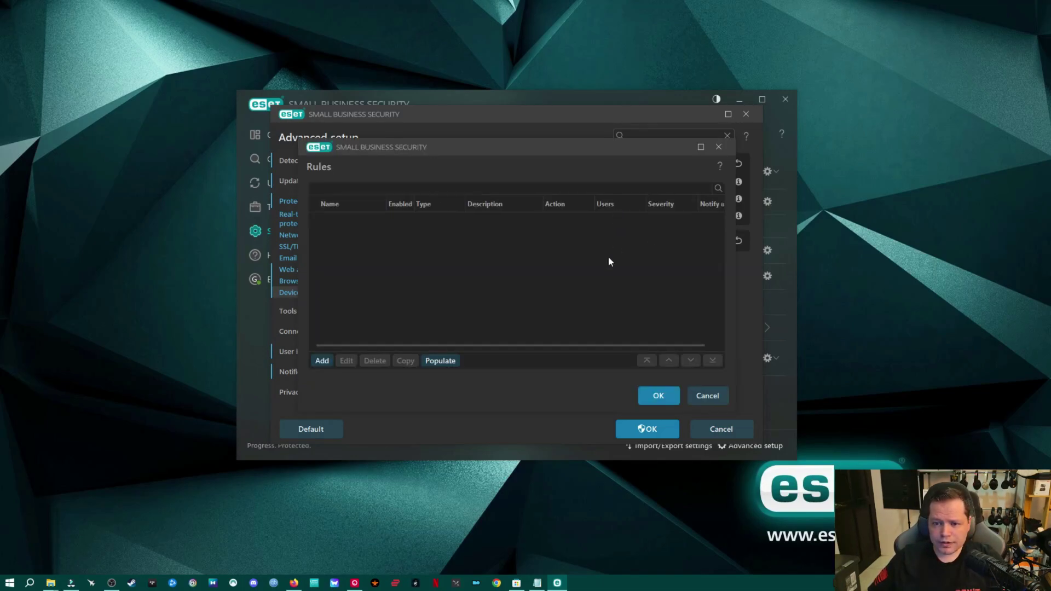
click(442, 363)
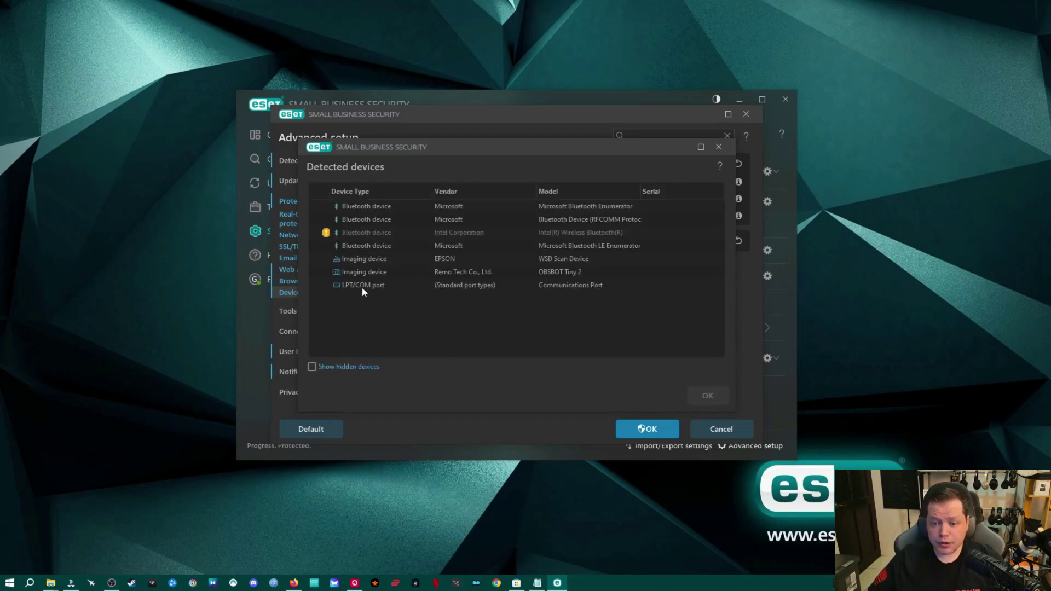
click(365, 205)
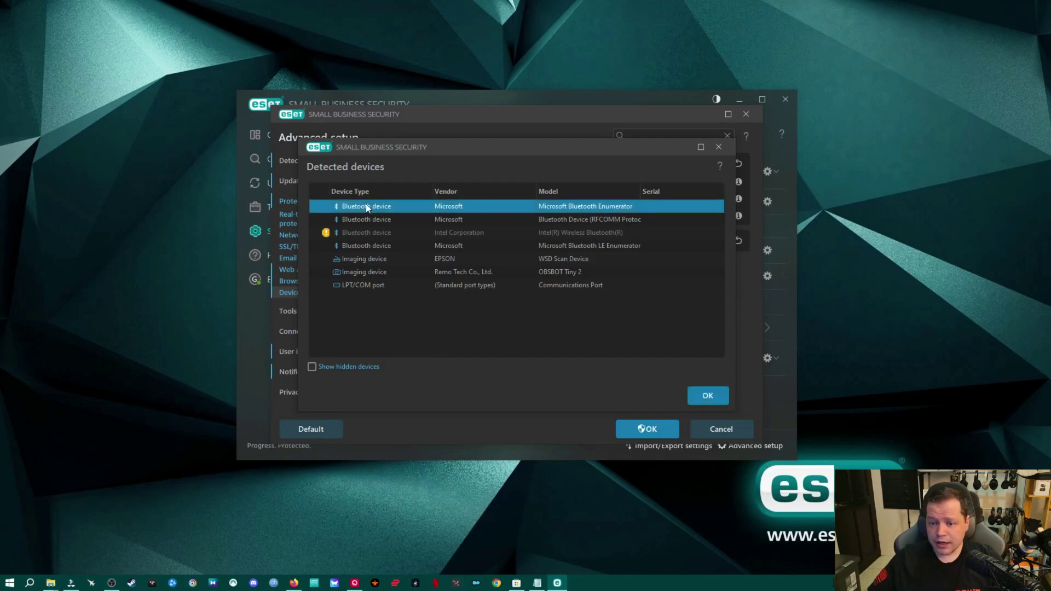
click(367, 220)
click(366, 246)
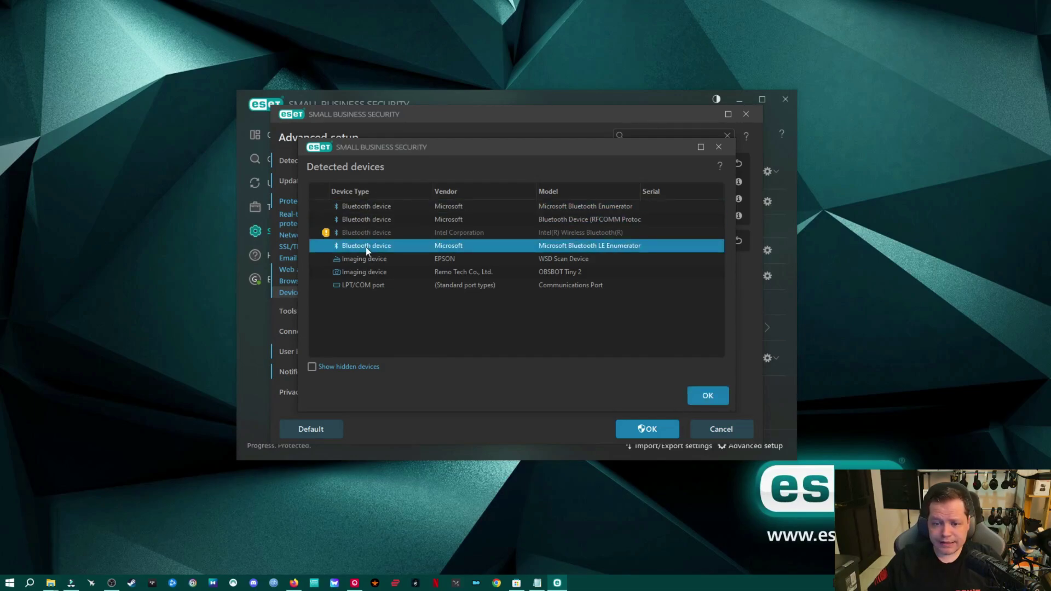
click(367, 206)
click(704, 396)
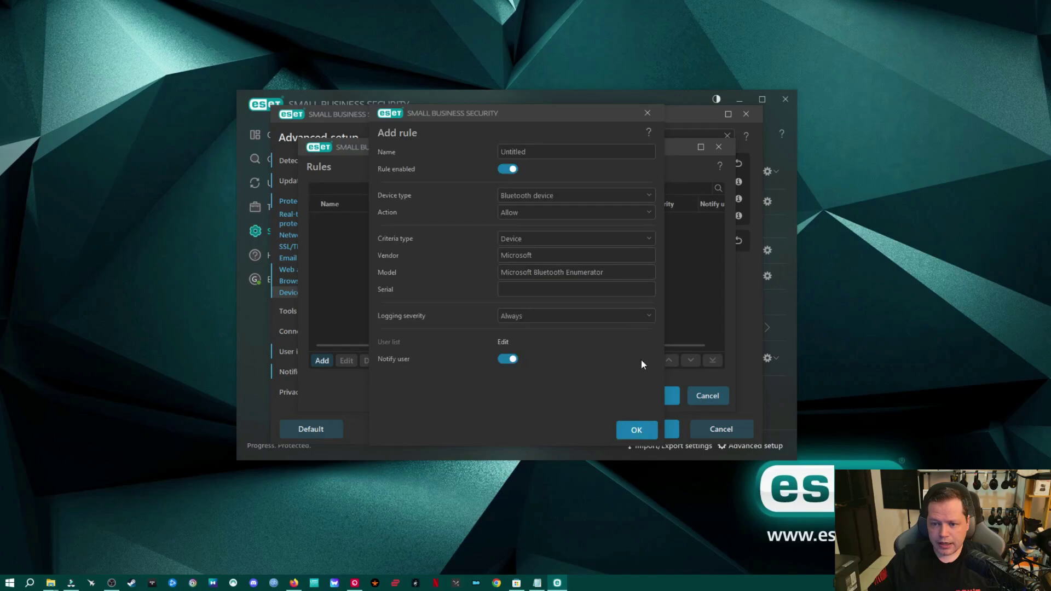
click(647, 115)
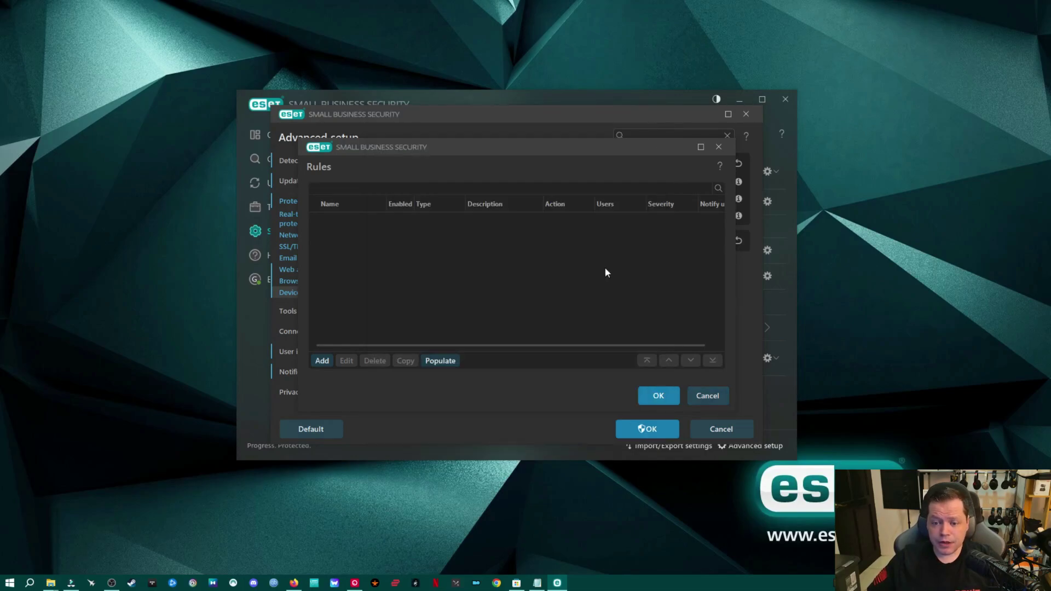
Review the list of detected devices once more, close the rules, and show the Webcam protection settings
click(439, 362)
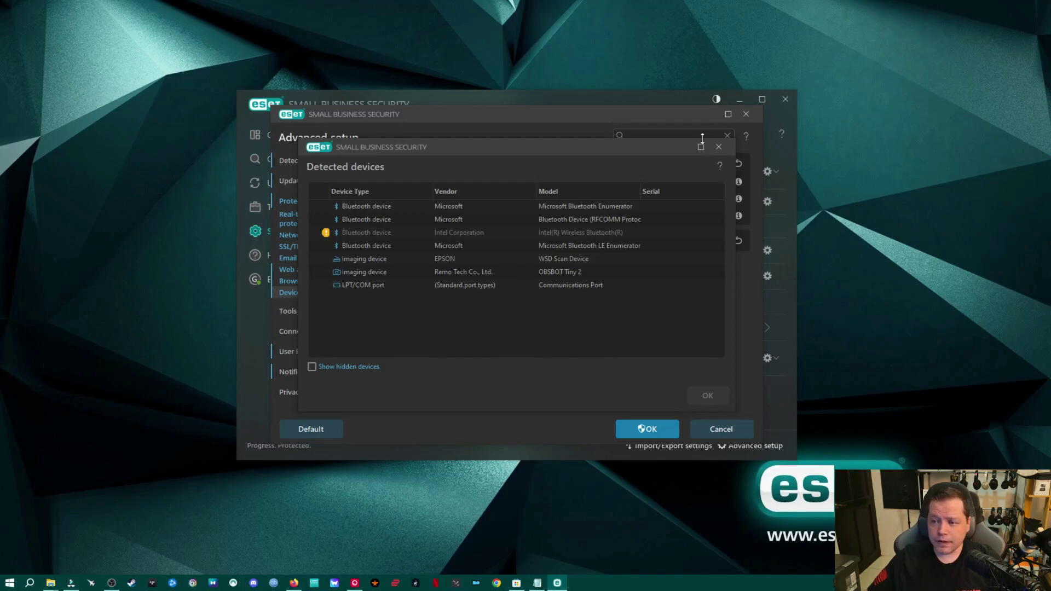
click(719, 147)
click(719, 147)
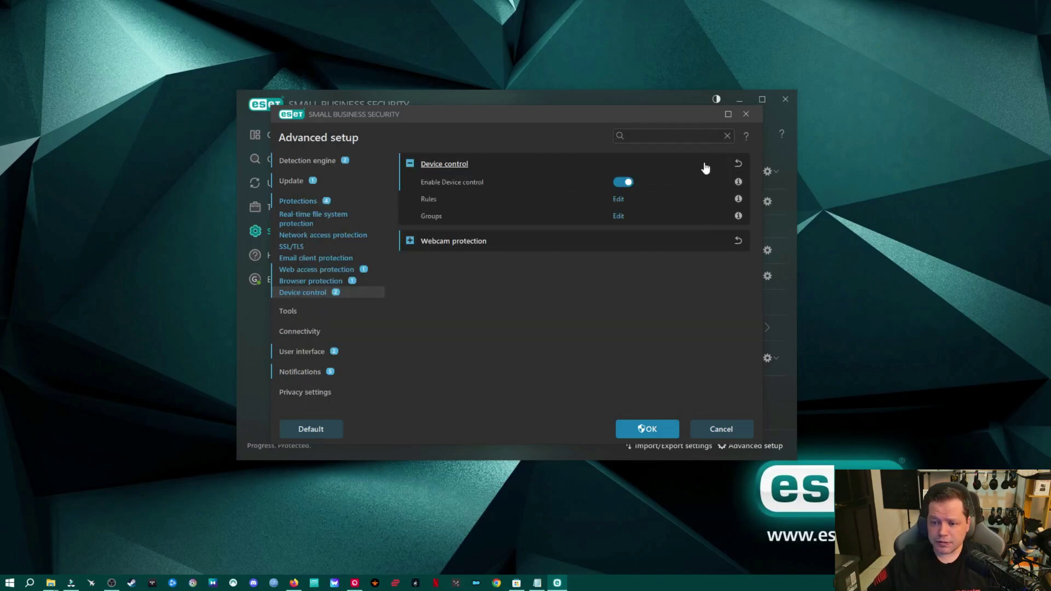
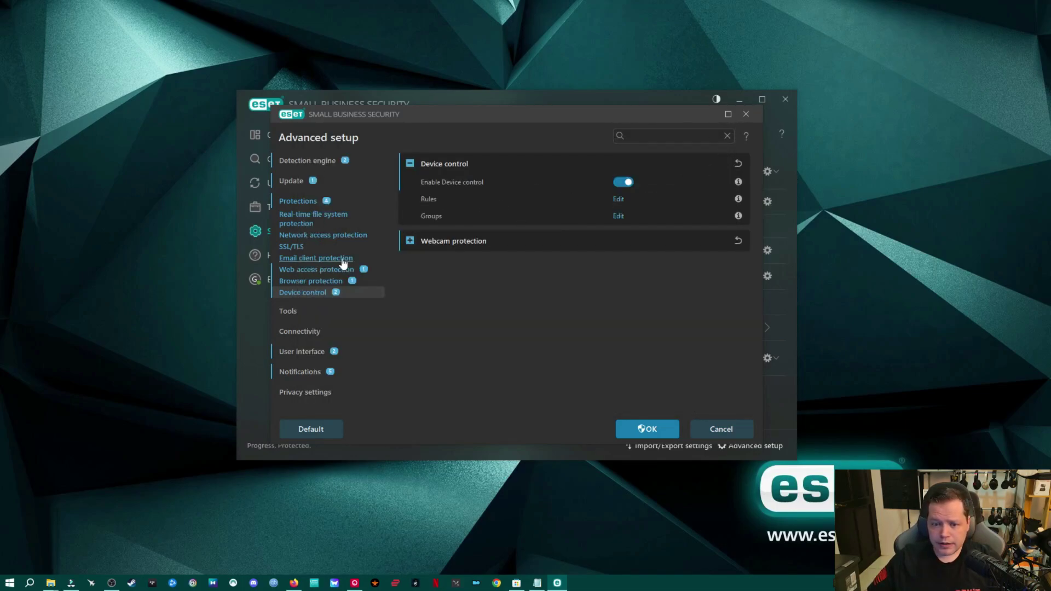
click(445, 242)
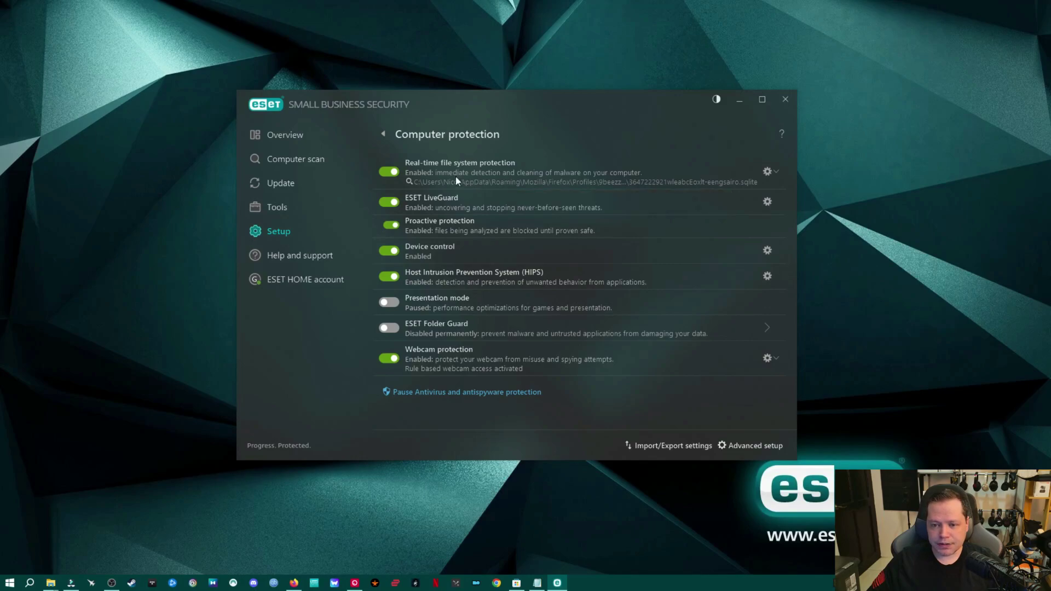
Enable scanning of Runtime packers in the ThreatSense settings of Real-time file system protection
click(769, 171)
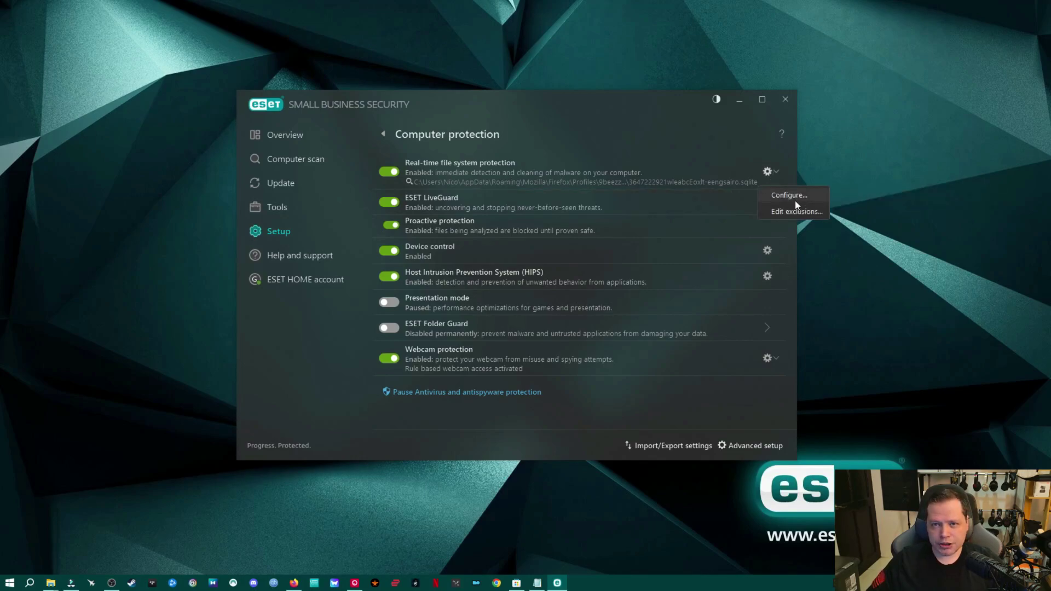
click(795, 196)
scroll(689, 212, down, 3)
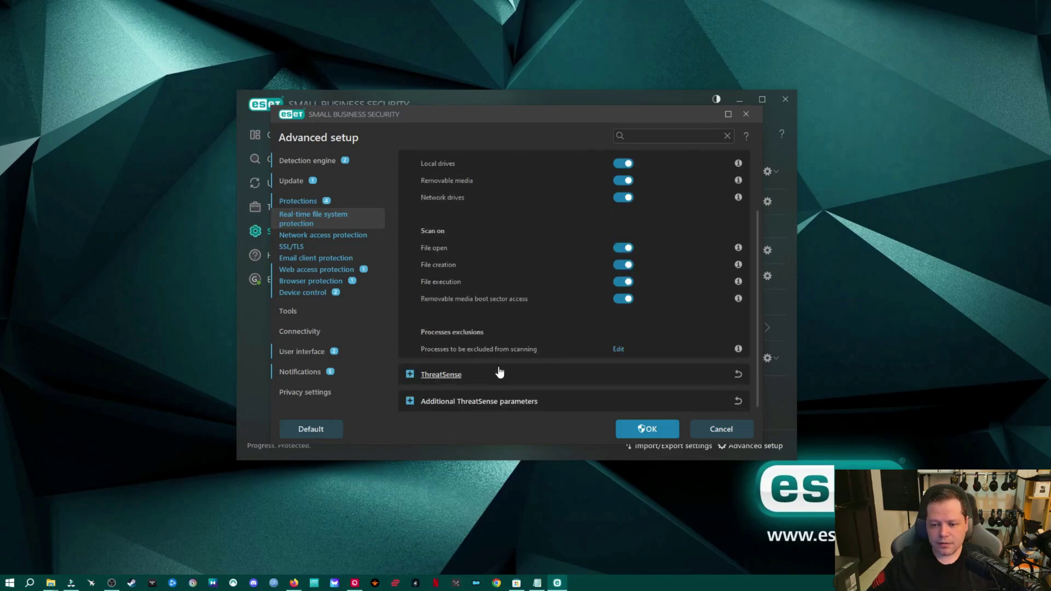
click(441, 375)
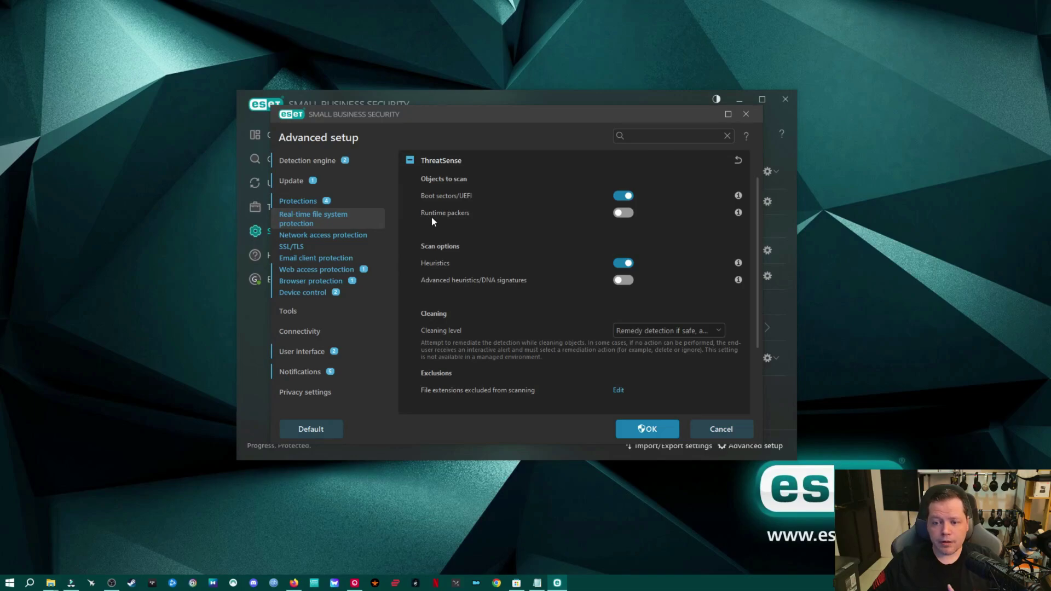
click(627, 218)
mouse_move(738, 216)
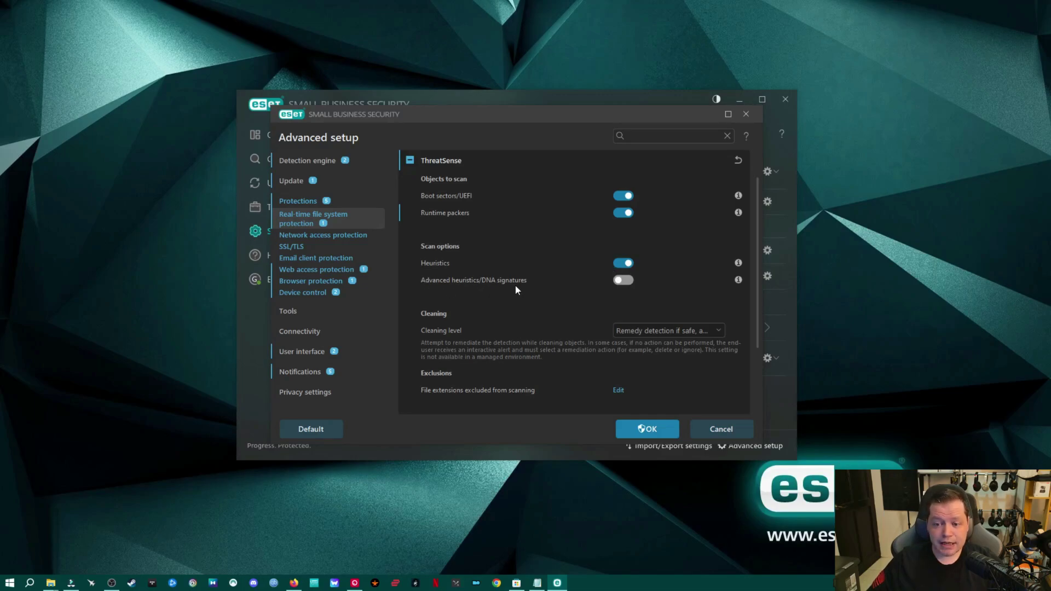
Enable Advanced heuristics/DNA signatures in the ThreatSense scan options and collapse that section
mouse_move(739, 278)
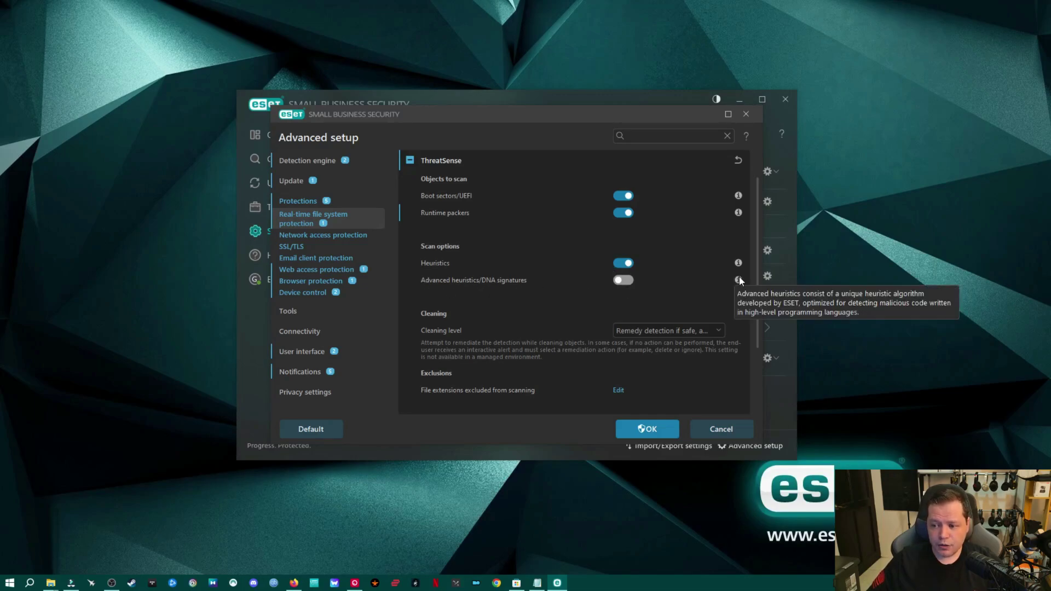
click(623, 280)
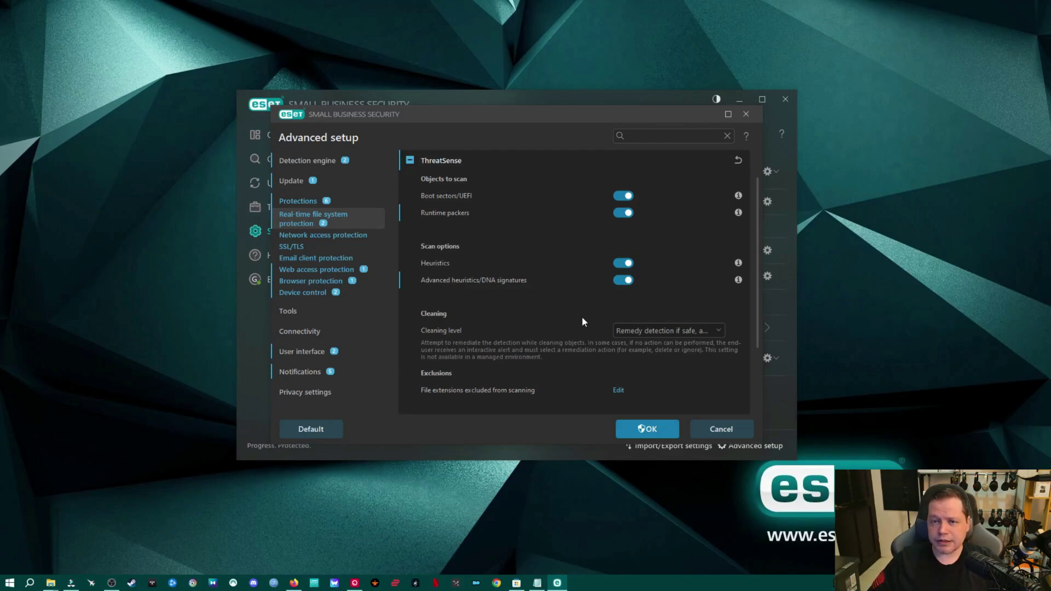
scroll(577, 329, up, 3)
click(617, 320)
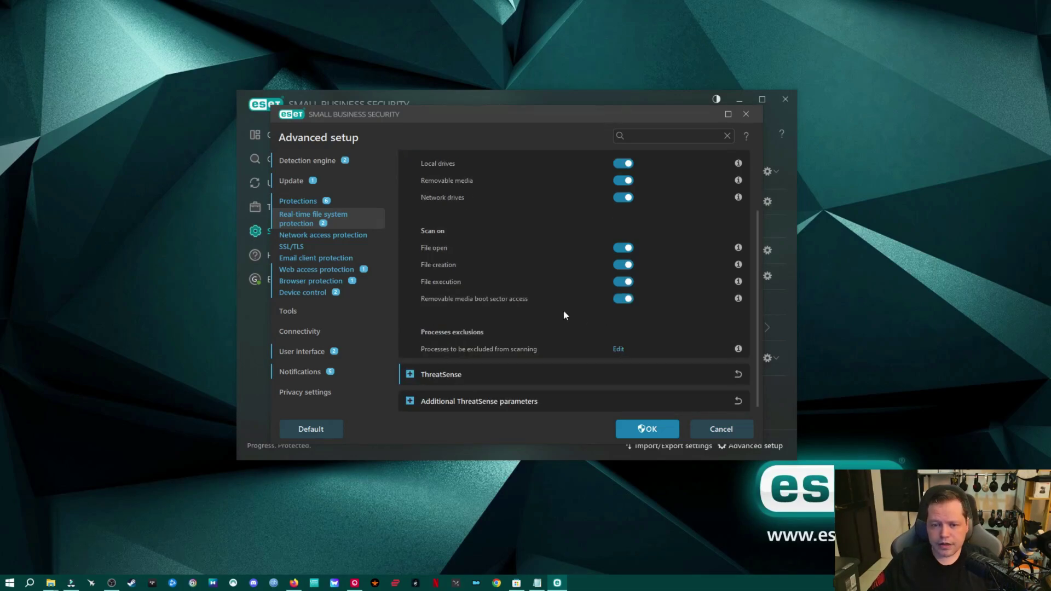
Set Reporting for Potentially unsafe applications to Balanced in the Protections detection responses
click(299, 202)
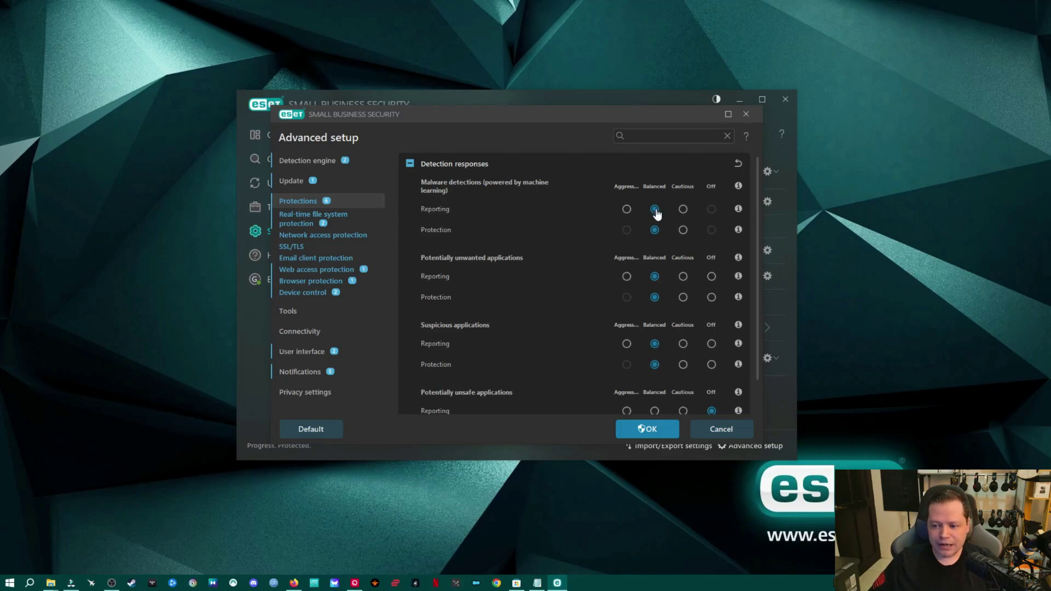
scroll(657, 217, down, 1)
scroll(657, 218, down, 1)
scroll(650, 241, down, 1)
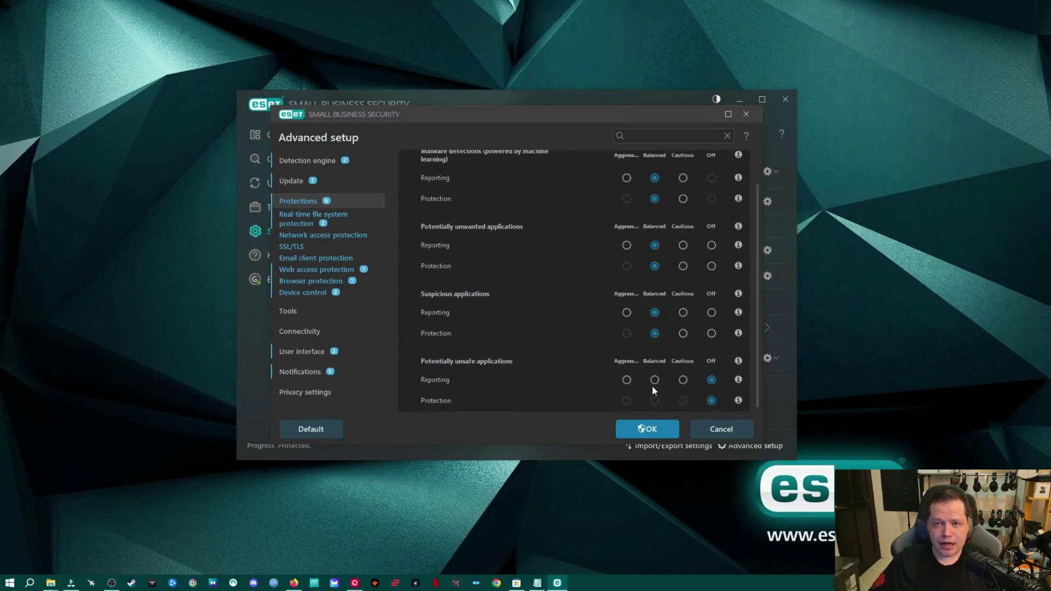
mouse_move(654, 382)
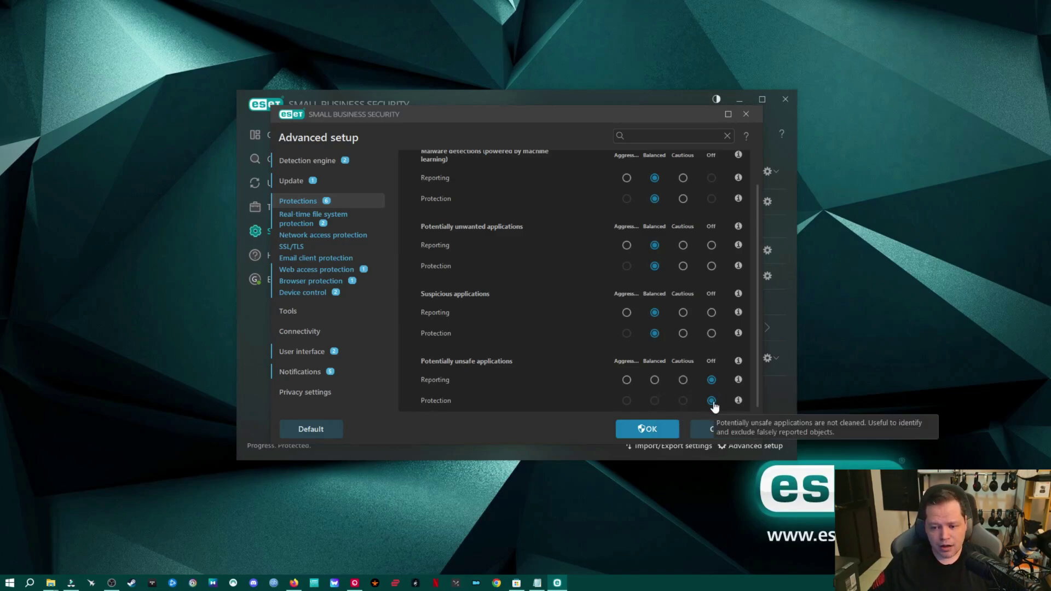
click(655, 380)
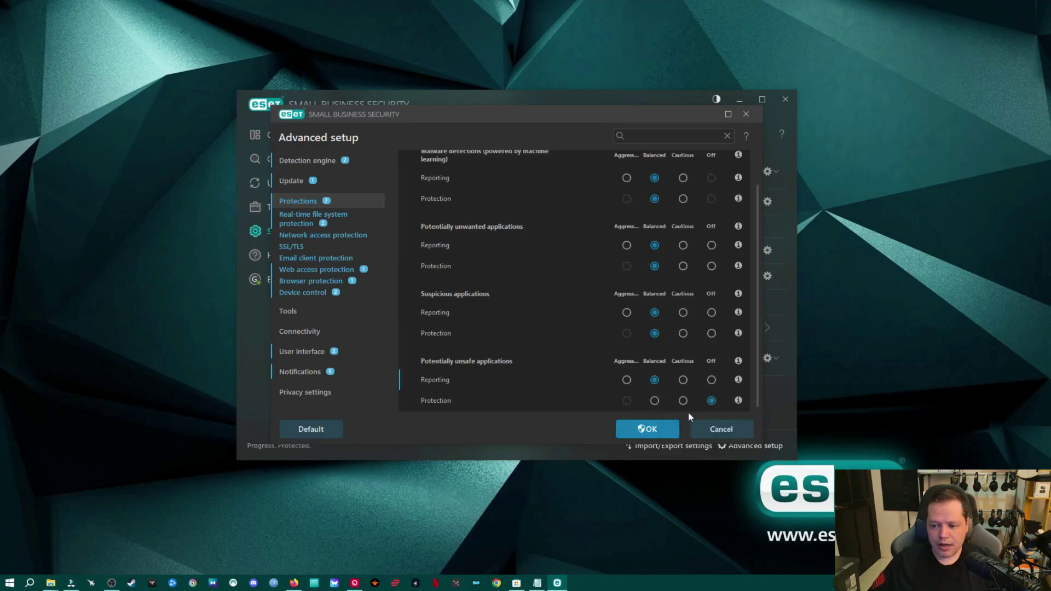
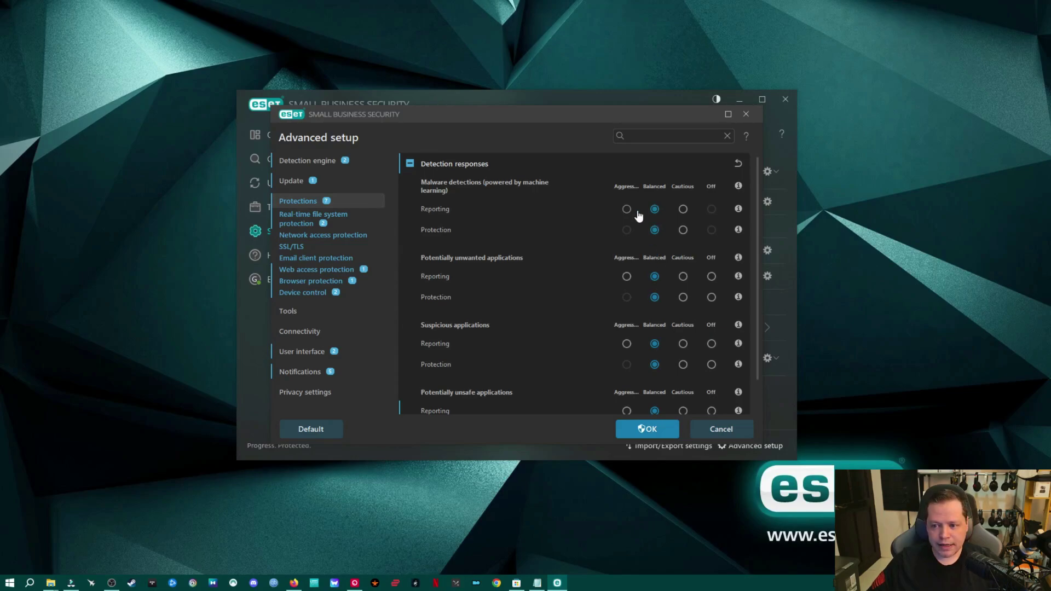
Set Reporting for machine-learning Malware detections to Aggressive and review the Suspicious applications options
mouse_move(630, 216)
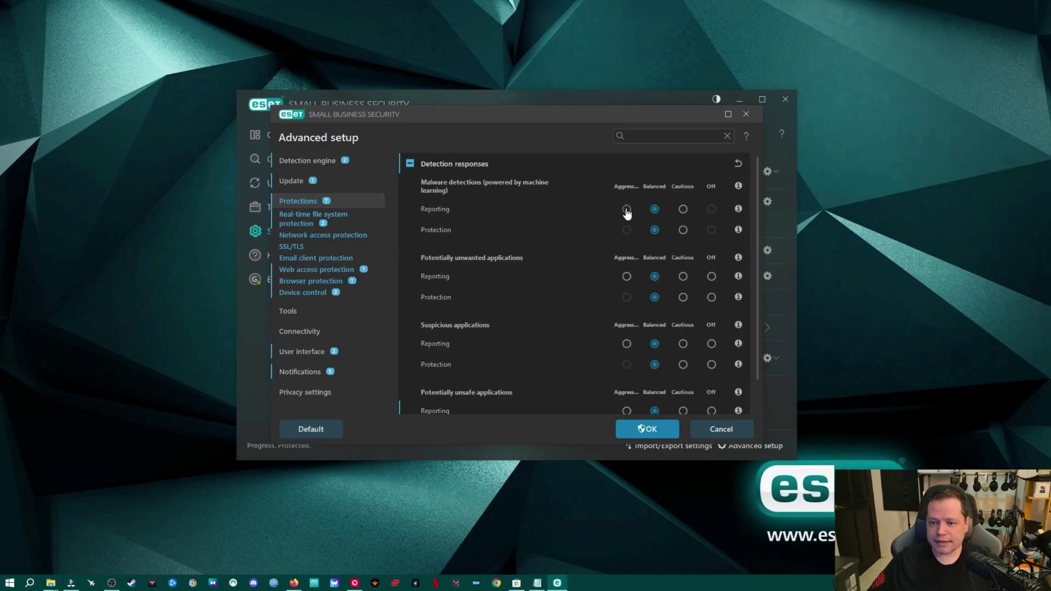
click(626, 209)
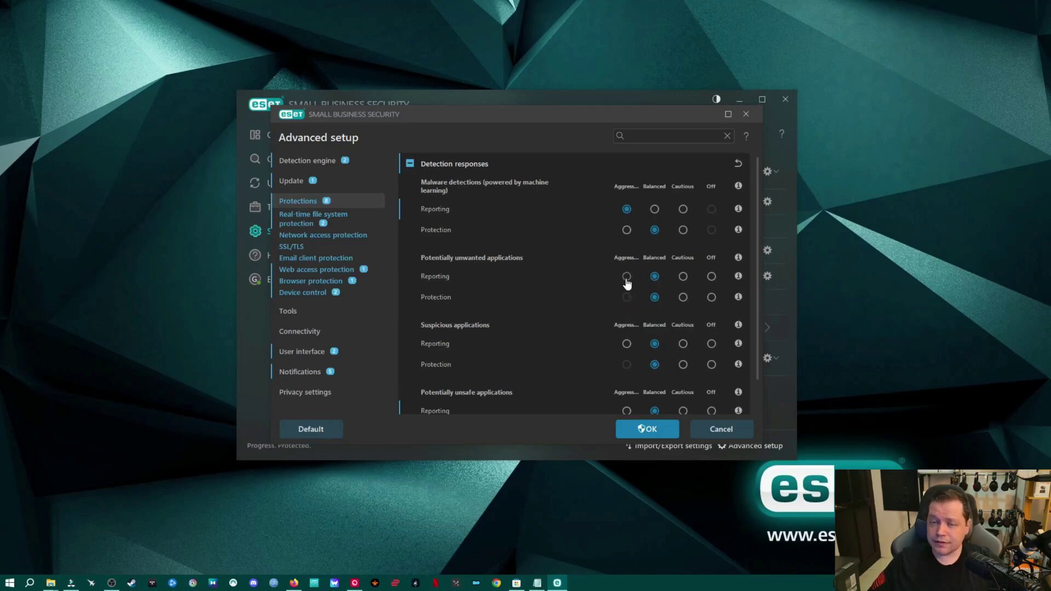
scroll(505, 346, down, 1)
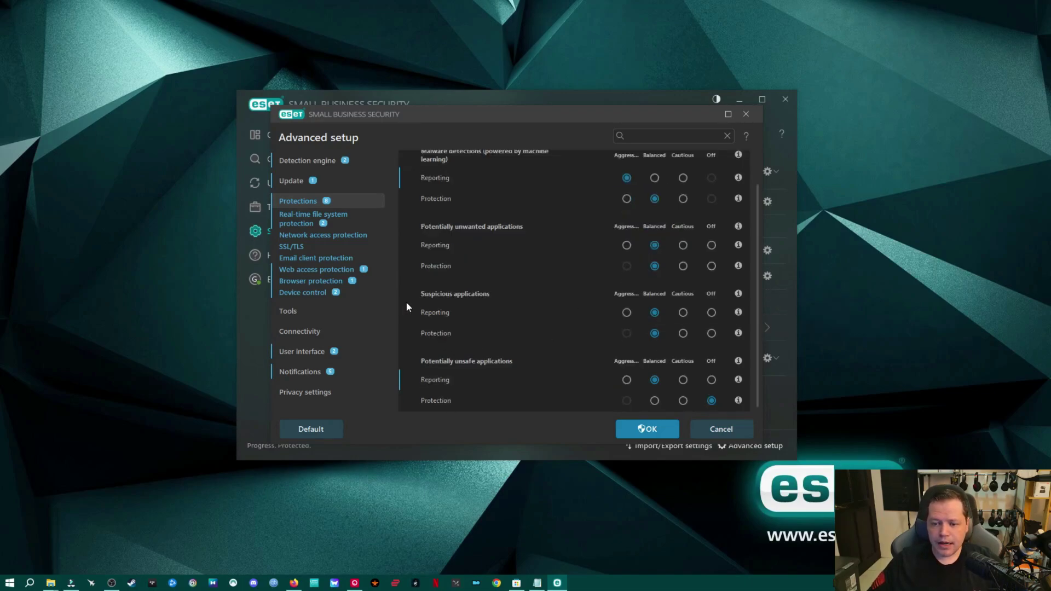
mouse_move(740, 310)
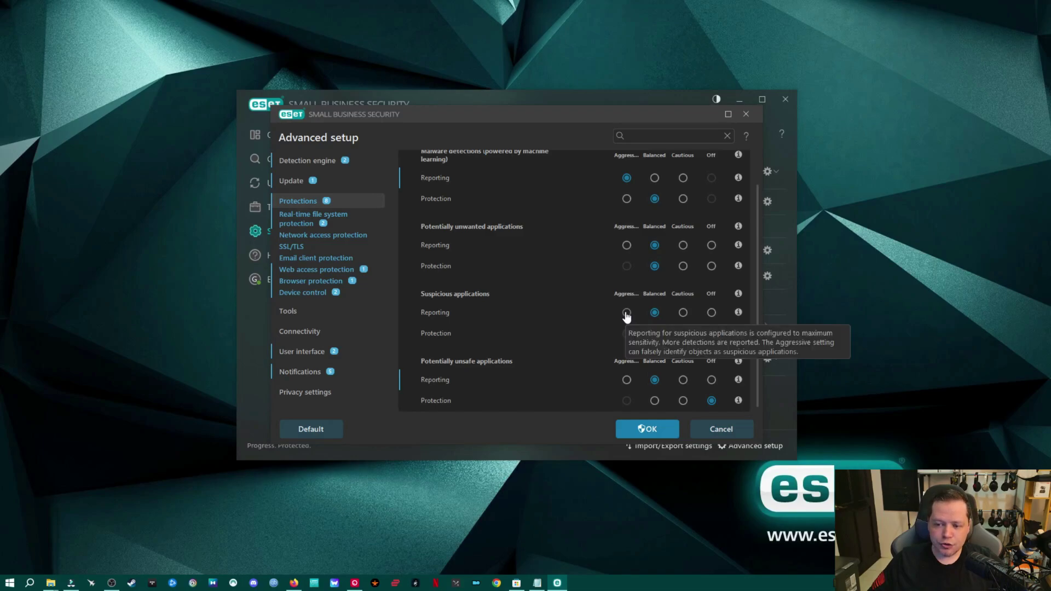
scroll(683, 326, up, 1)
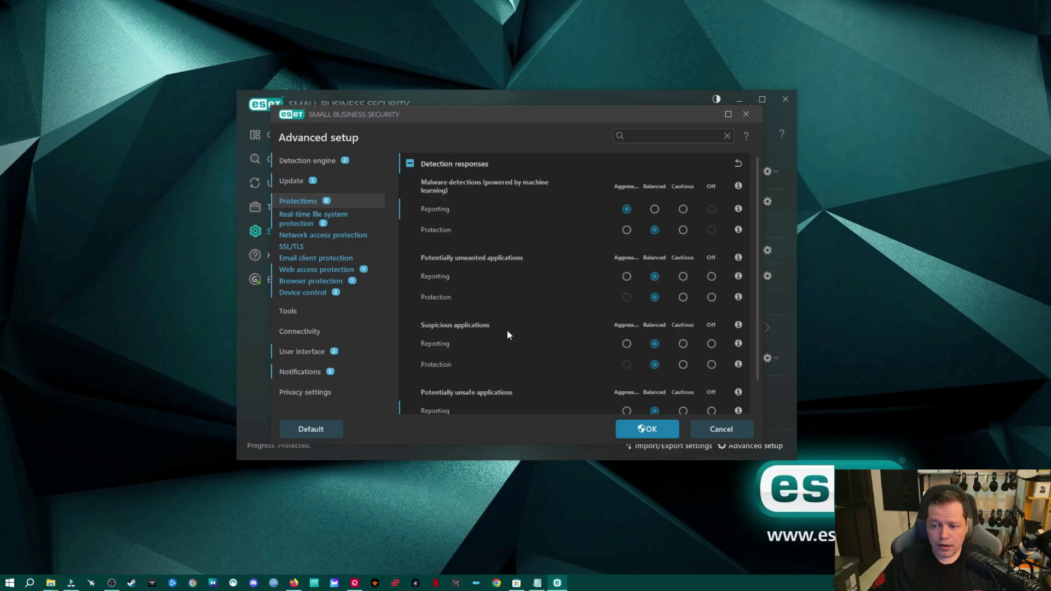
Apply the detection response settings and open the address lists under Web access protection's URL list management
click(647, 432)
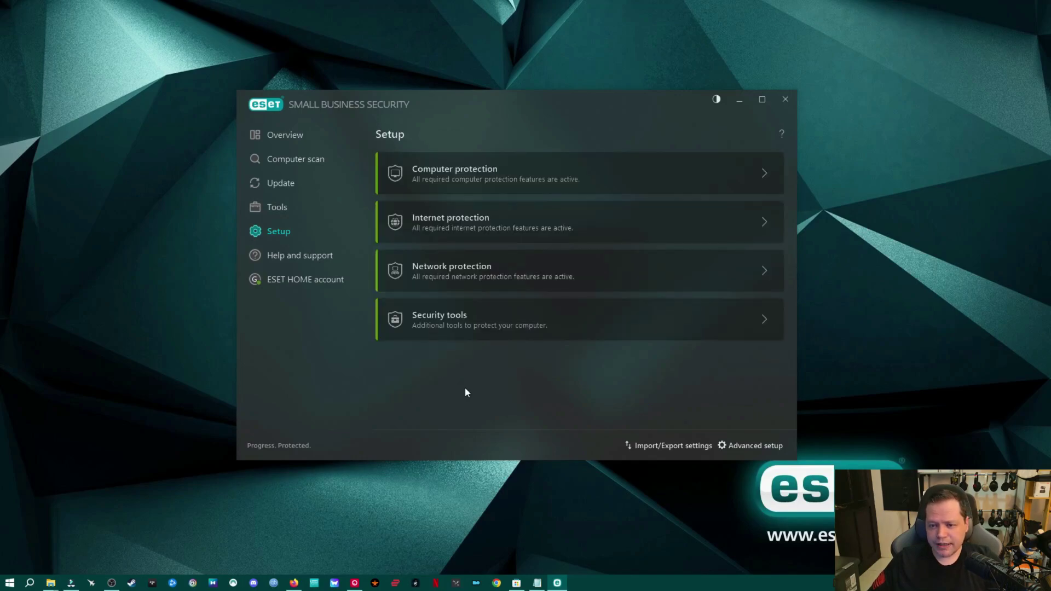
click(476, 229)
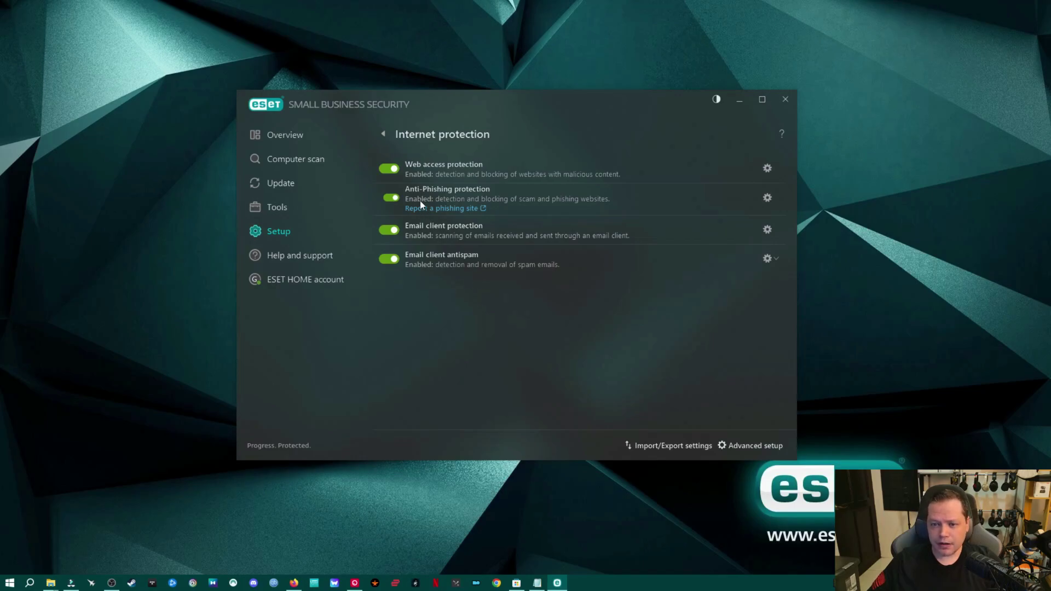
click(767, 169)
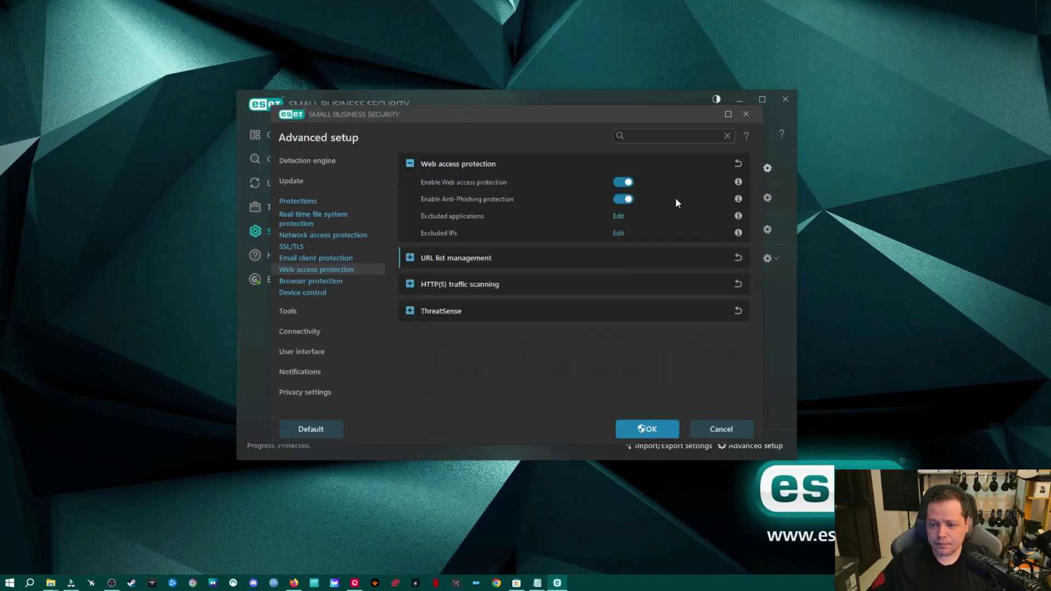
click(409, 258)
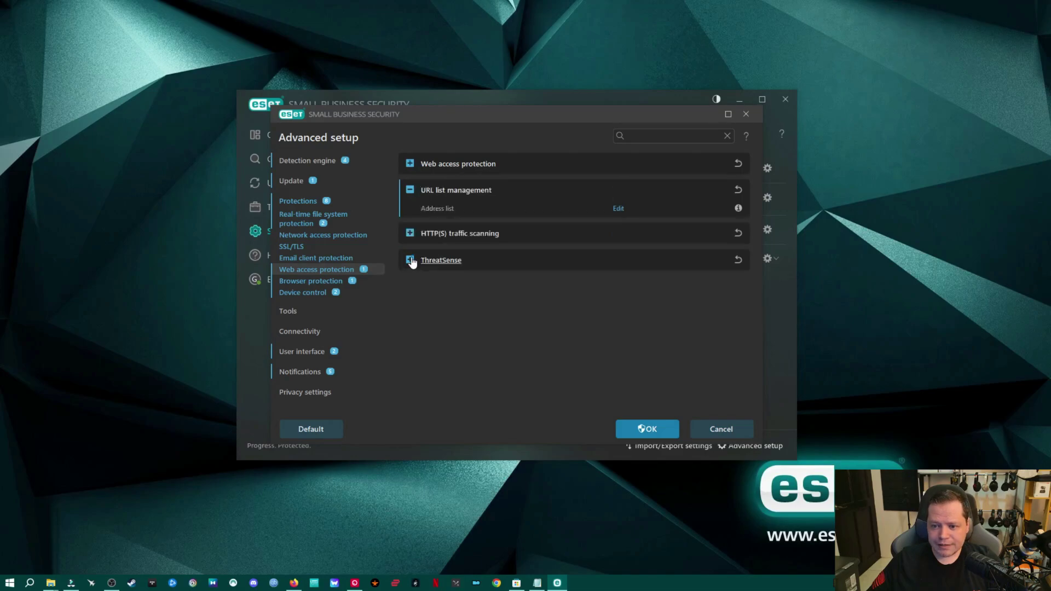
click(618, 208)
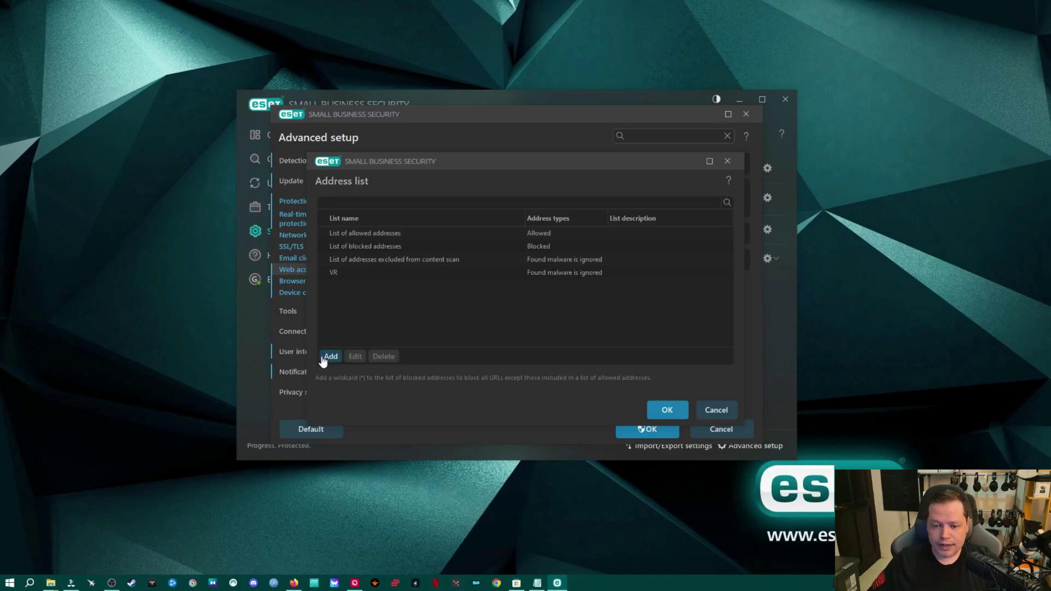
Switch to Firefox, look over the blackbook.txt domain list on GitHub, download the raw file and open it in Notepad
mouse_move(292, 584)
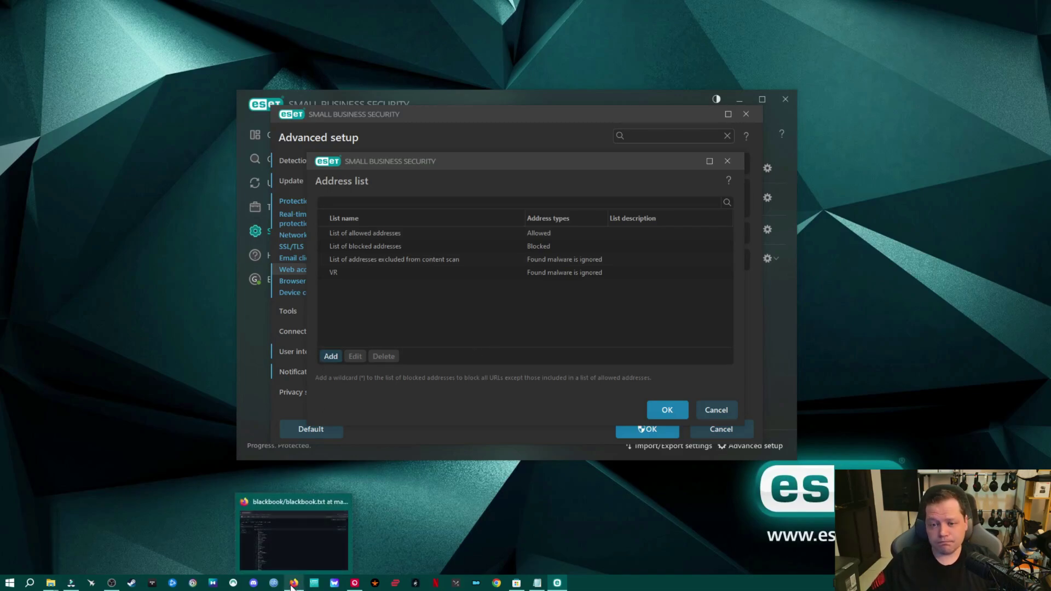
key(alt+Tab)
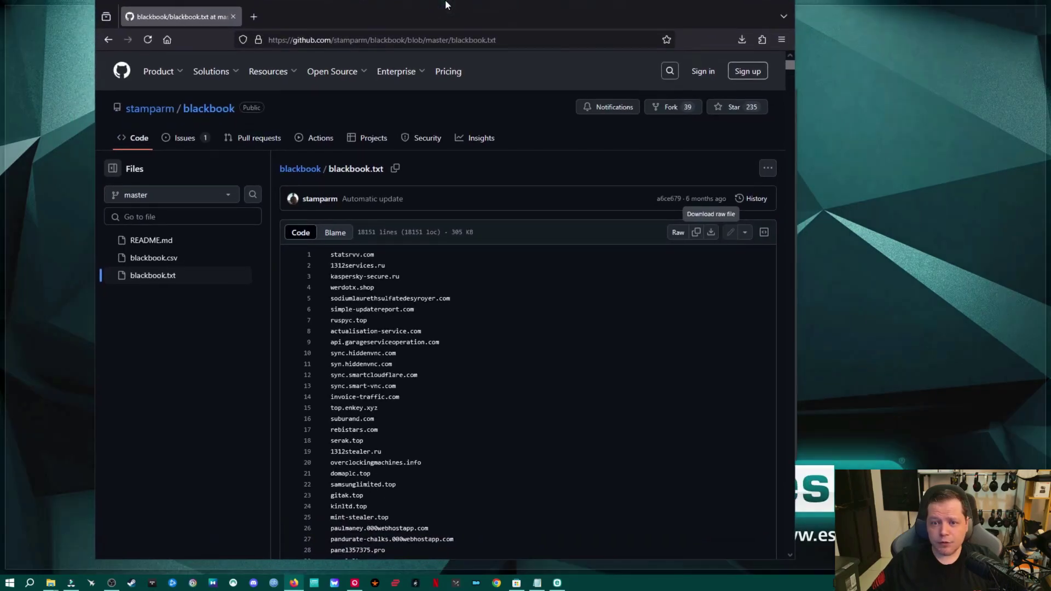
double_click(446, 4)
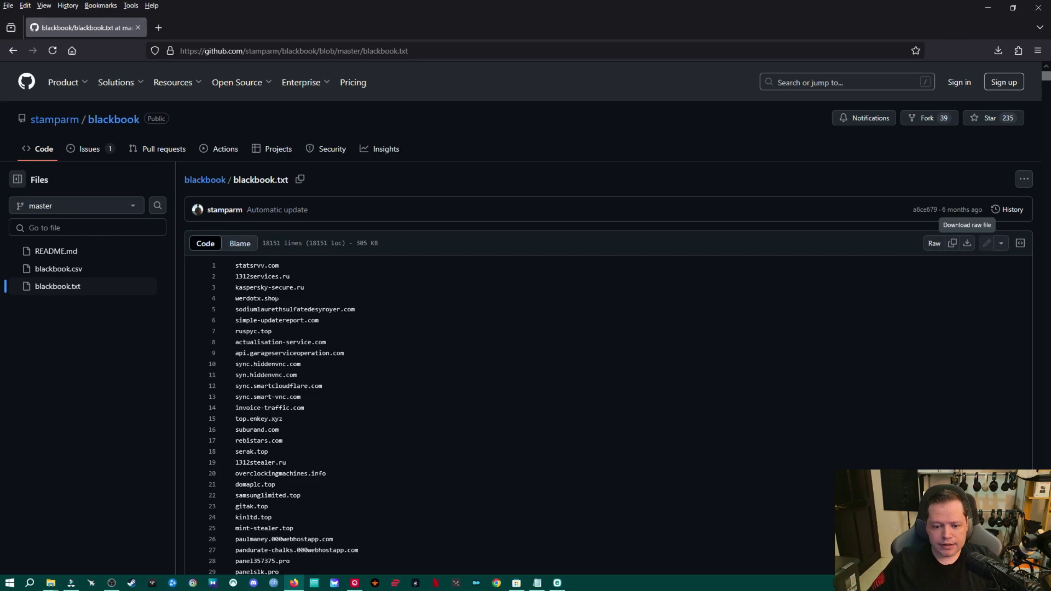
scroll(607, 339, down, 20)
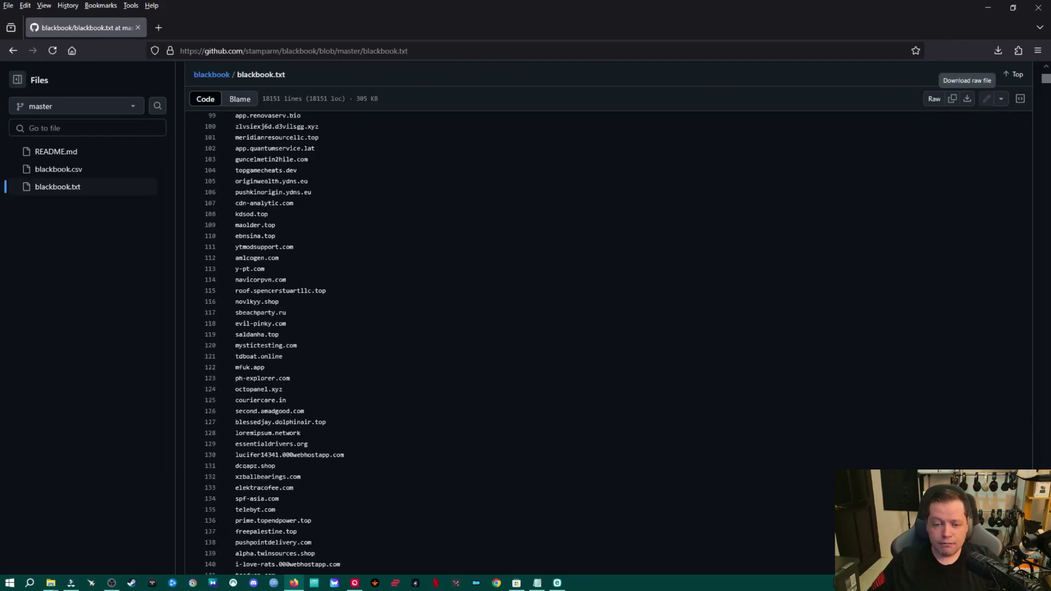
key(Home)
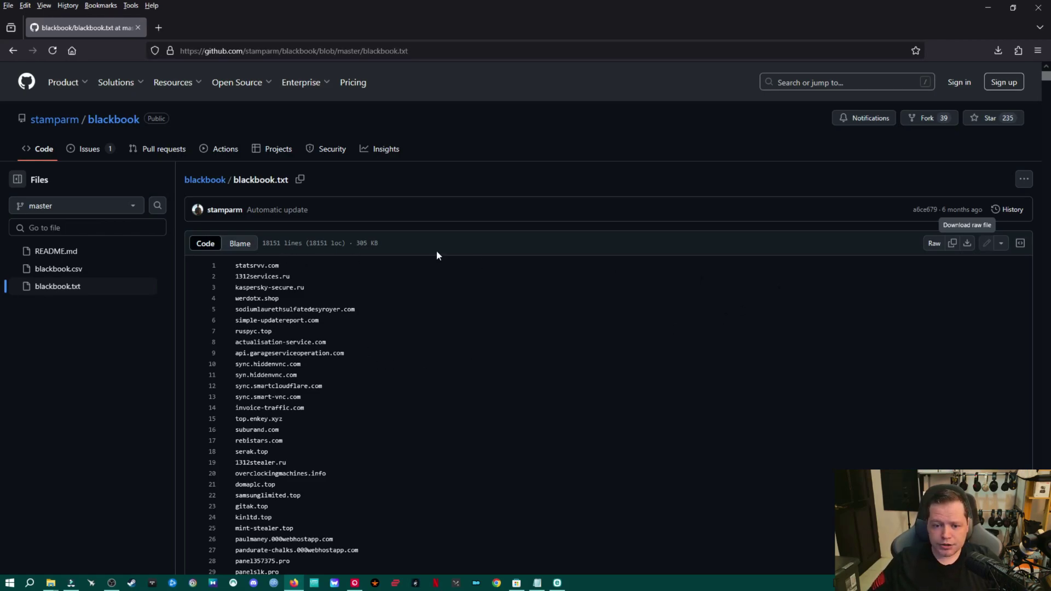
click(967, 244)
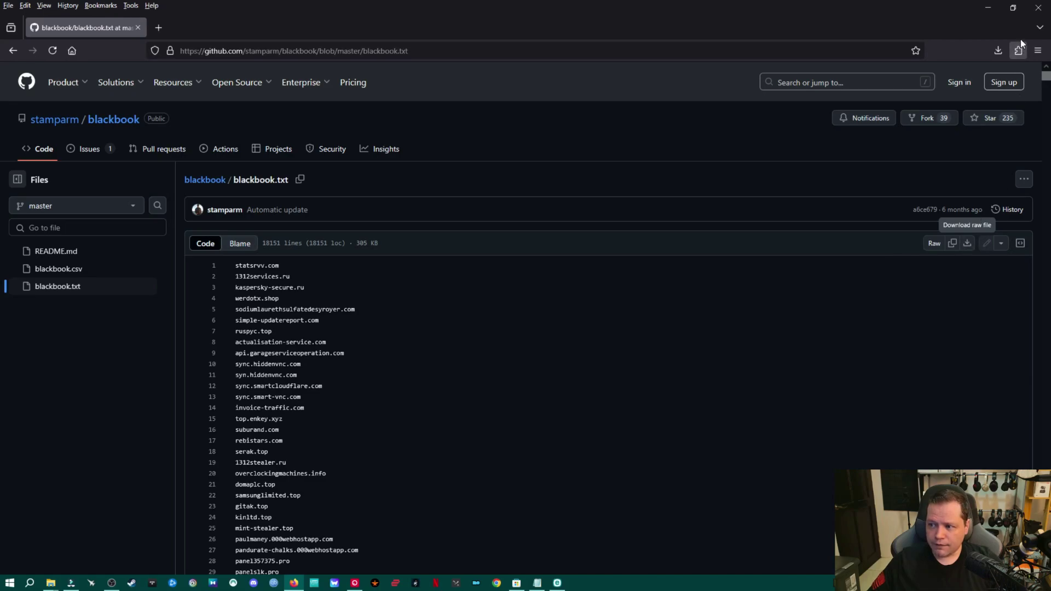
click(894, 88)
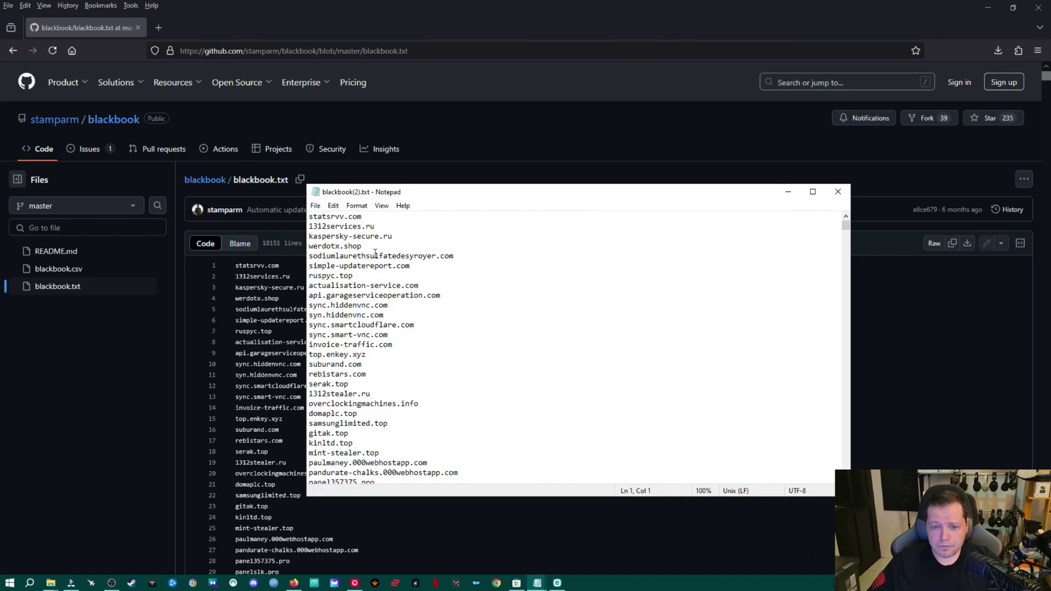
Copy all domains in the downloaded blackbook text file
click(333, 205)
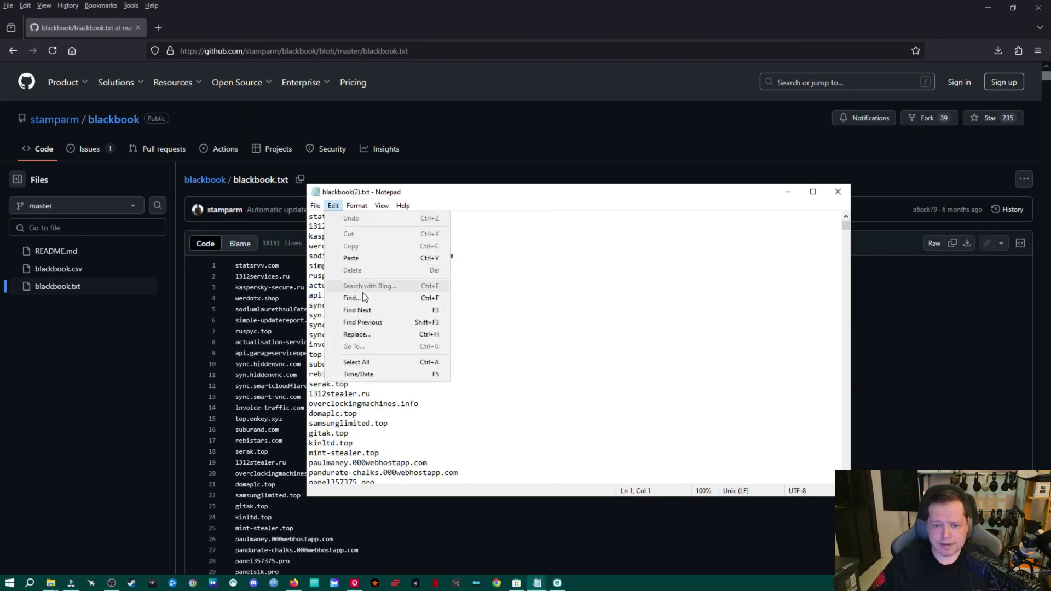
click(365, 364)
right_click(342, 247)
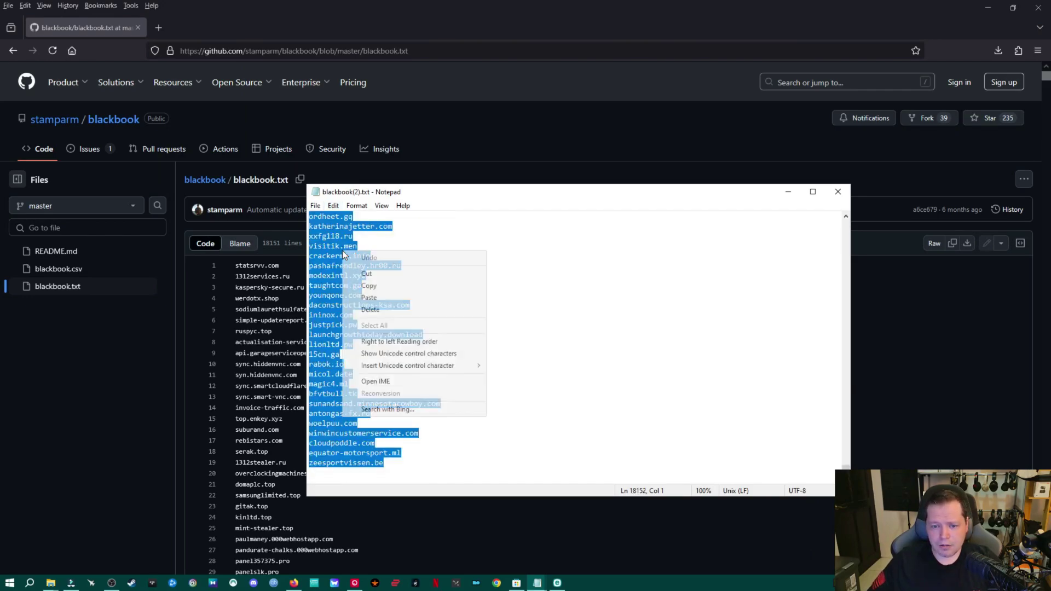
click(367, 286)
Switch back to ESET and start a new address list of type Blocked, named "Malware Domains"
click(557, 583)
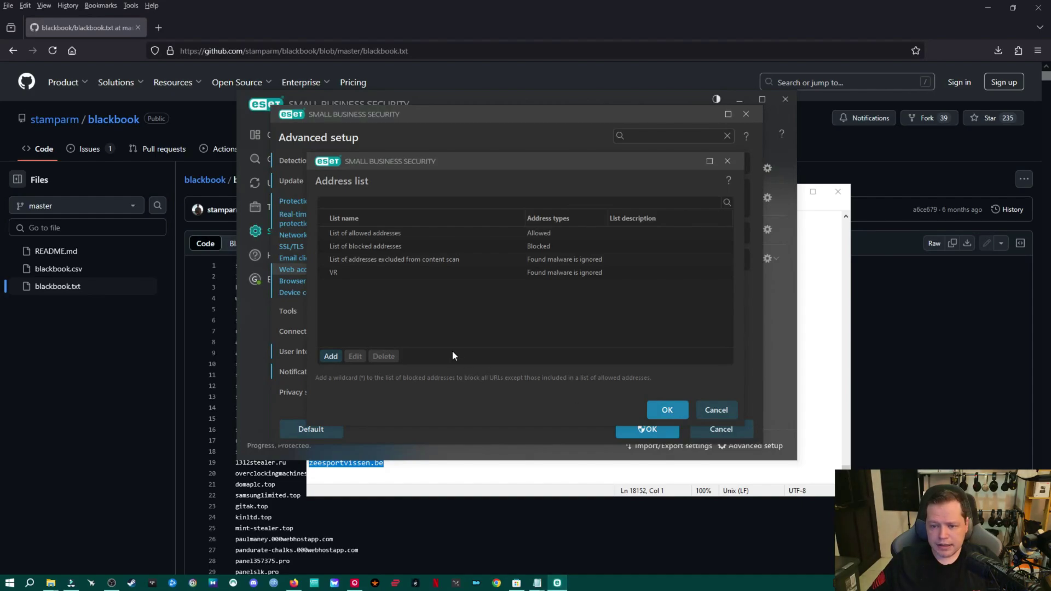
click(331, 357)
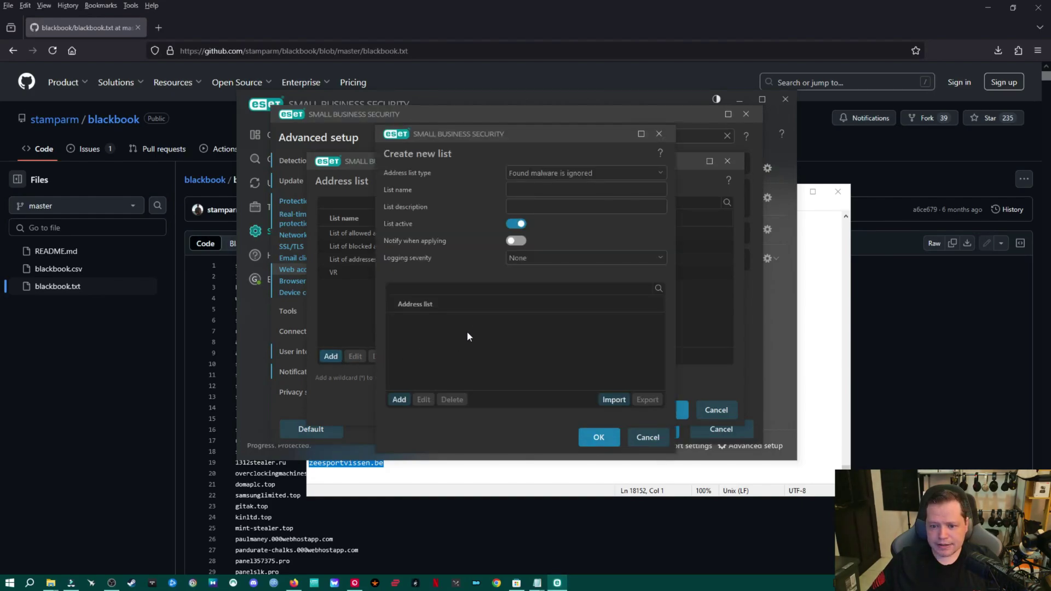
click(608, 173)
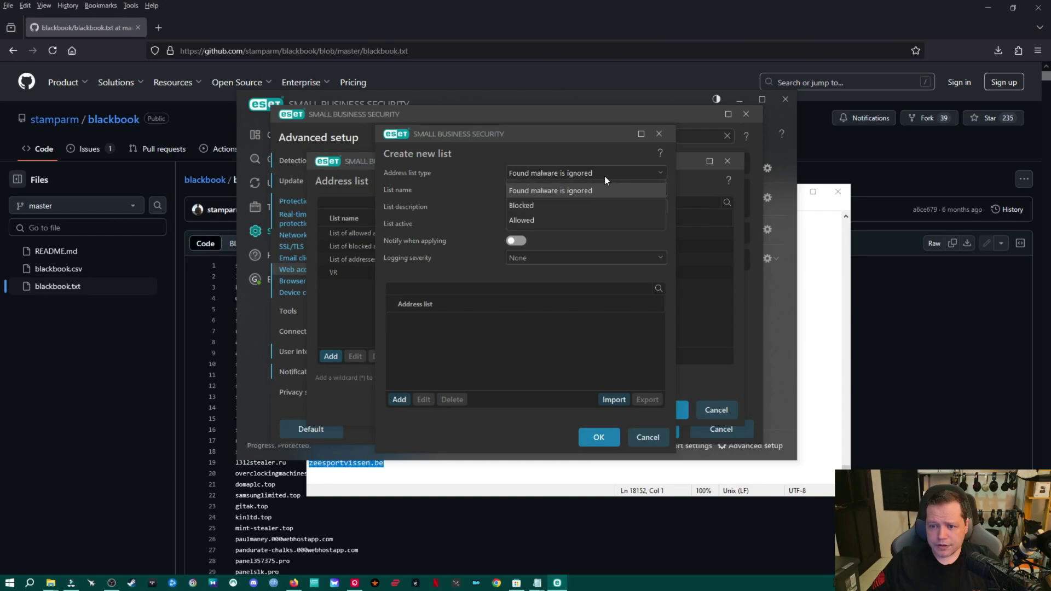
click(590, 206)
click(549, 191)
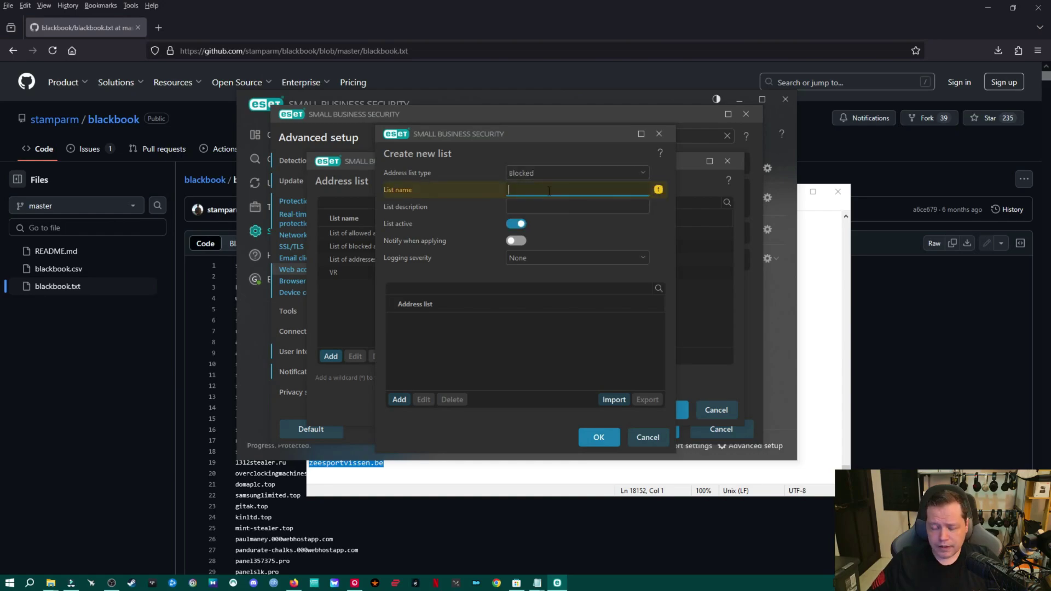
text(Malwa)
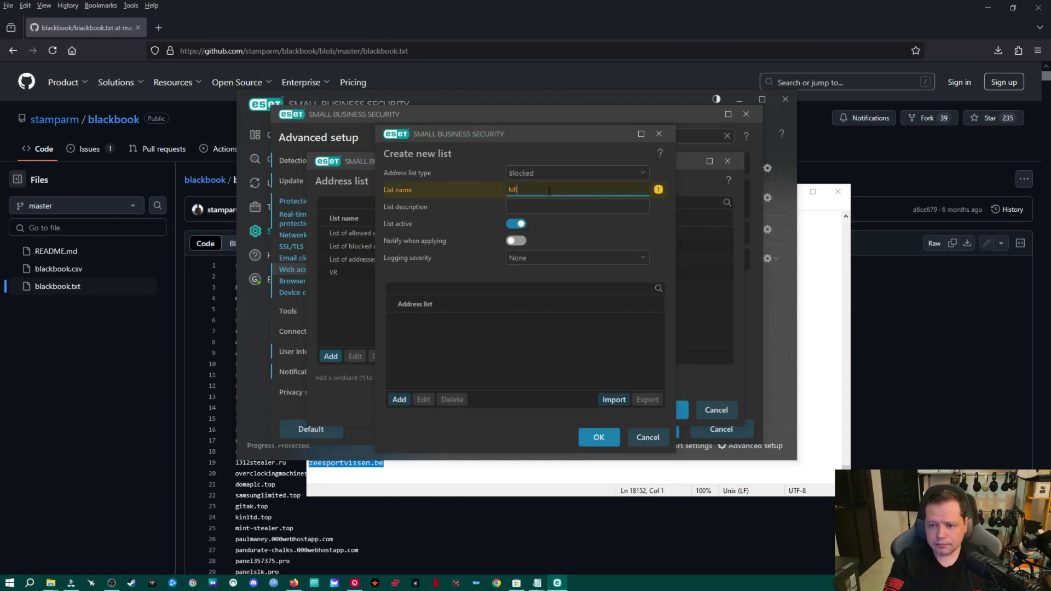
text(re Domains)
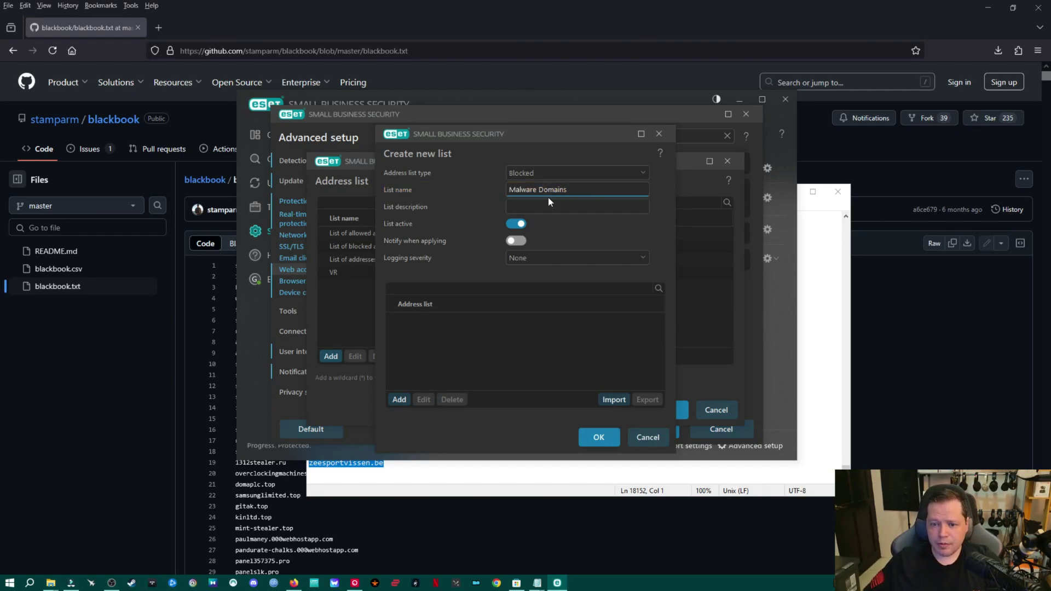
Describe the new list as "List of Malicious Domains" and enable Notify when applying
click(543, 207)
text(List of)
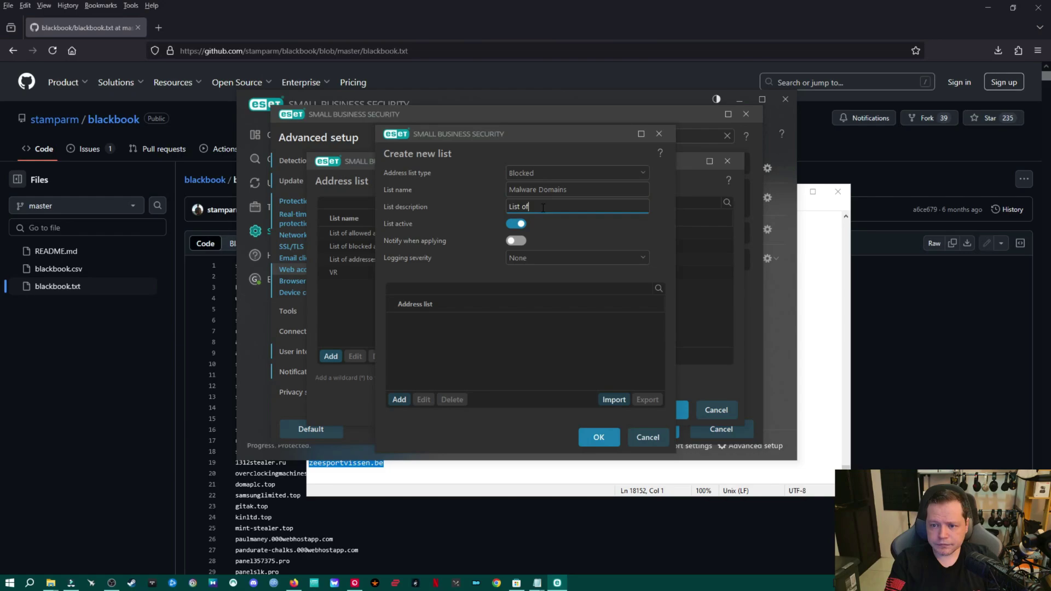
text( Malicious Domains)
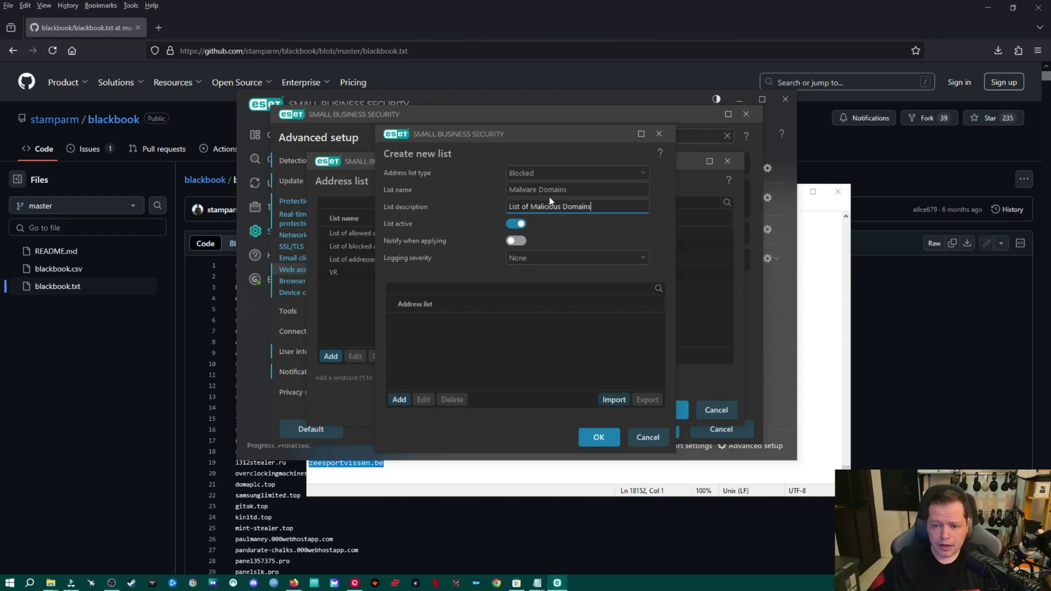
click(515, 242)
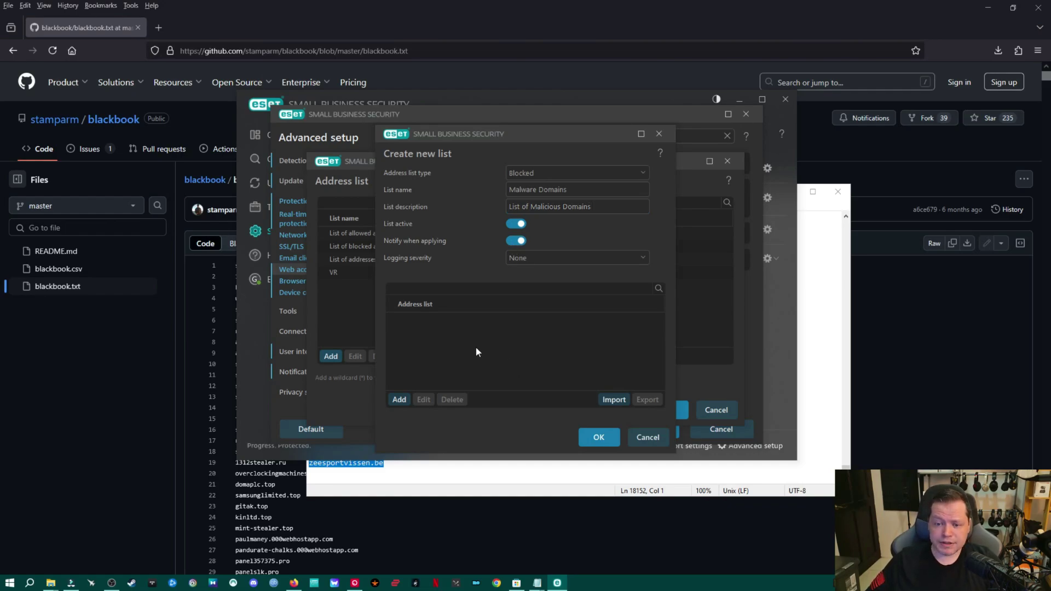
Paste the copied domains into the Malware Domains list as multiple values separated by new lines, then save the list
click(400, 402)
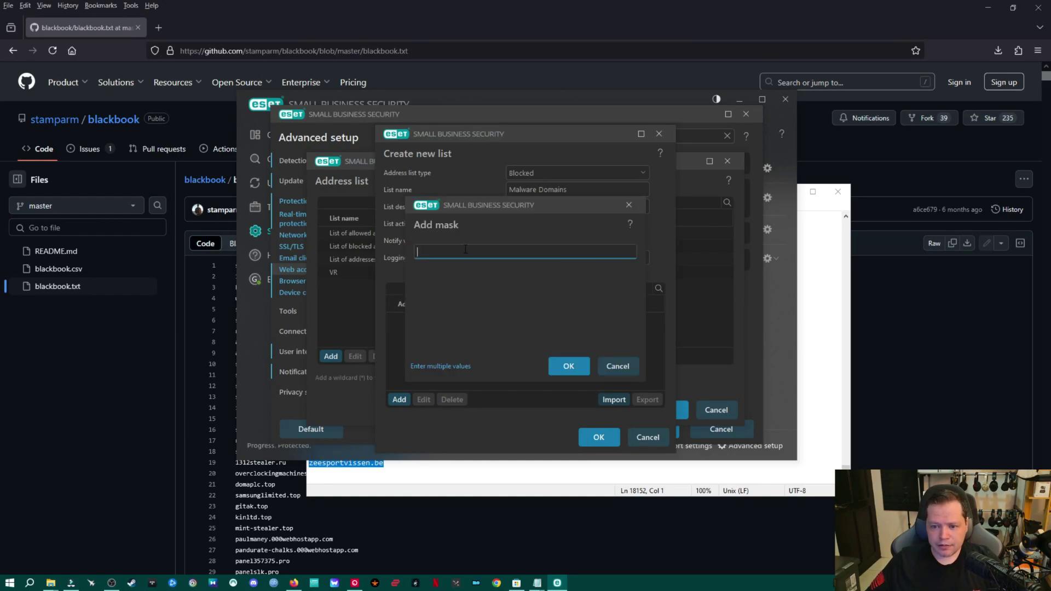
click(445, 366)
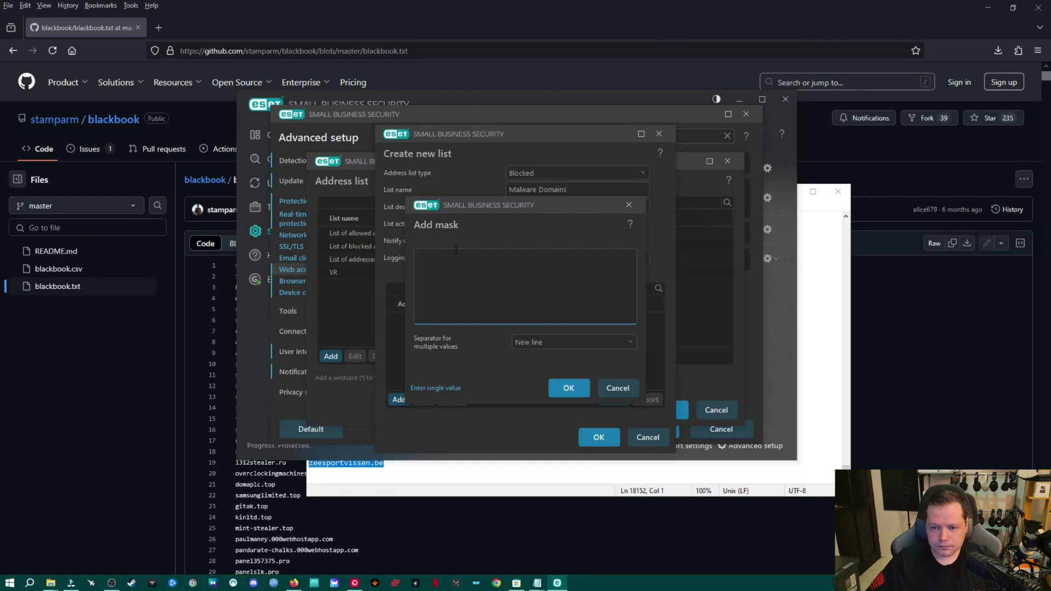
key(ctrl+v)
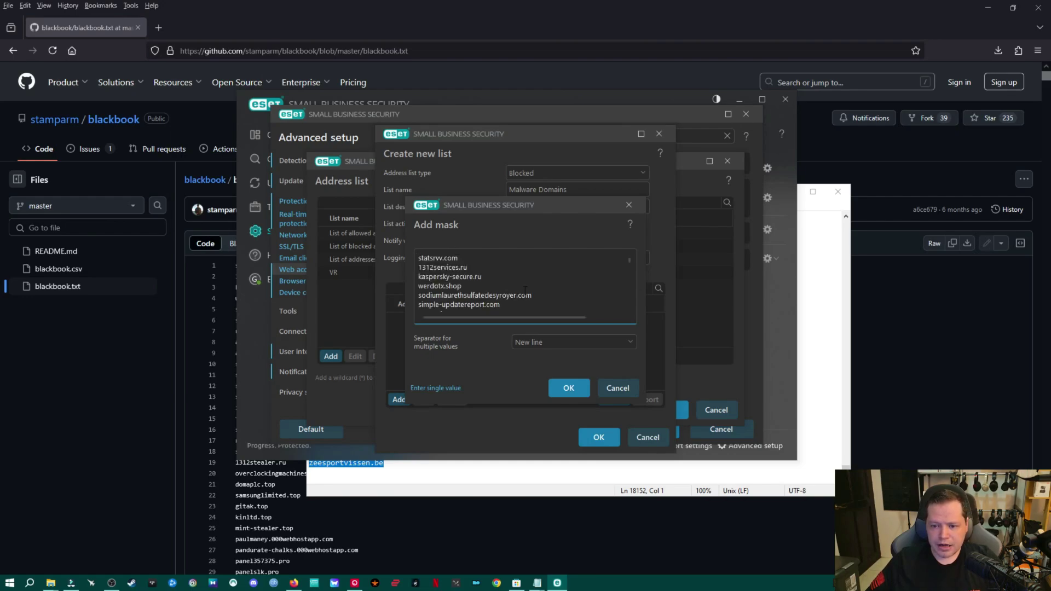
scroll(524, 279, down, 10)
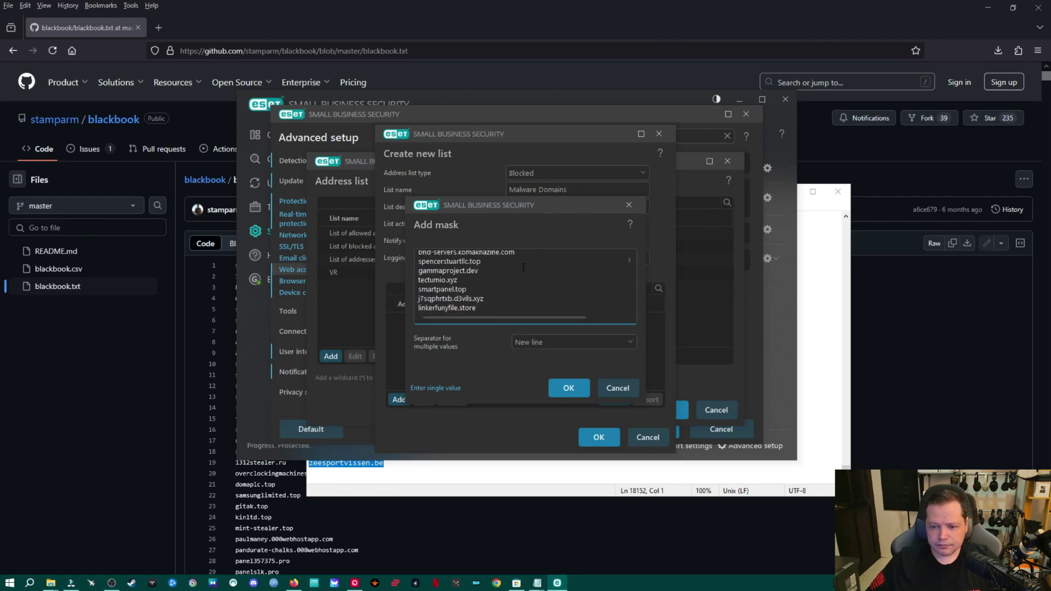
scroll(523, 267, down, 3)
click(821, 335)
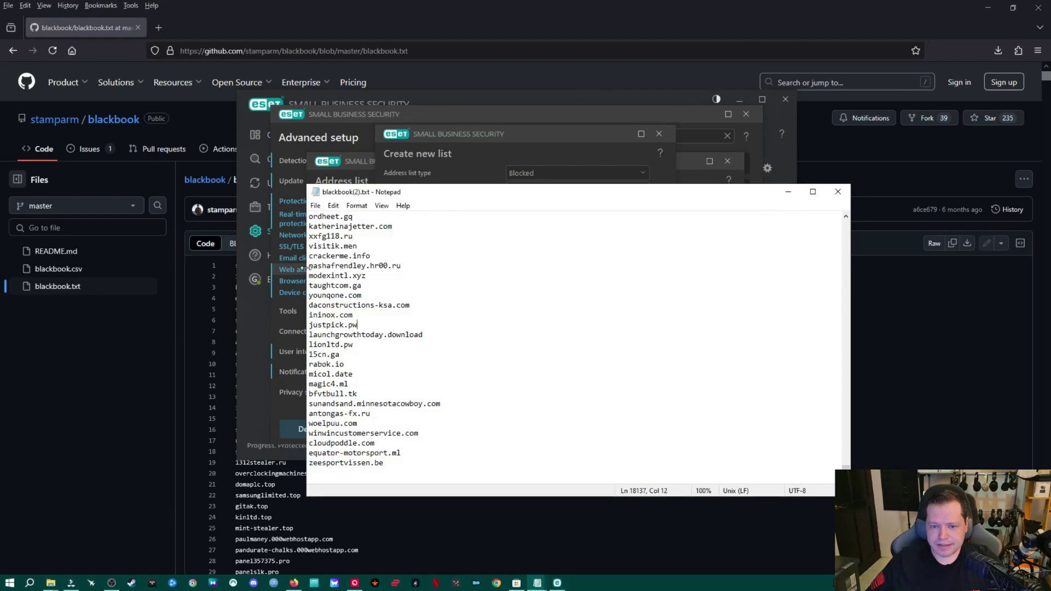
click(508, 154)
scroll(466, 279, up, 5)
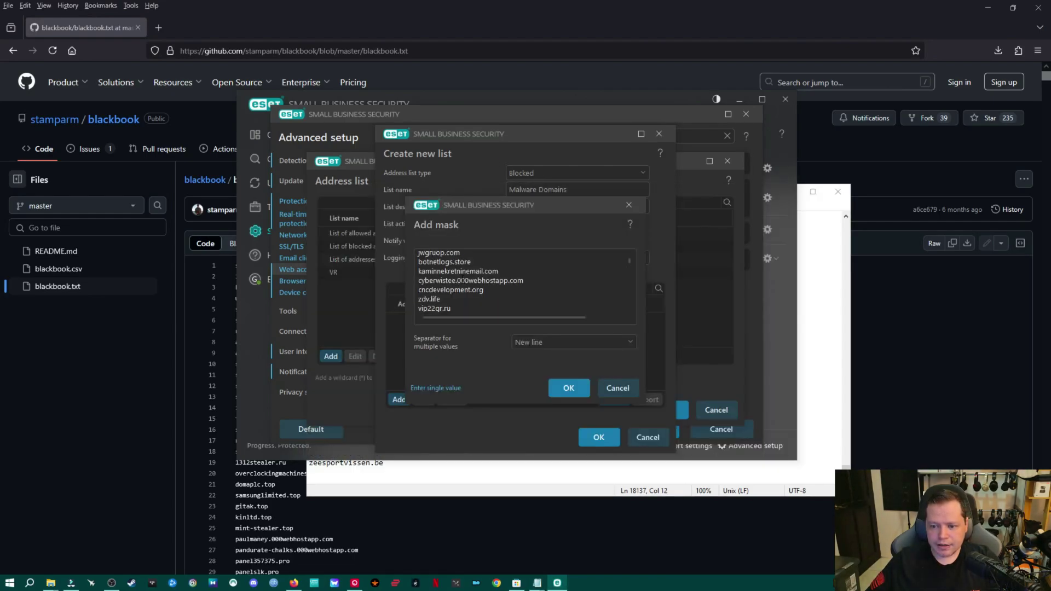
scroll(464, 278, down, 5)
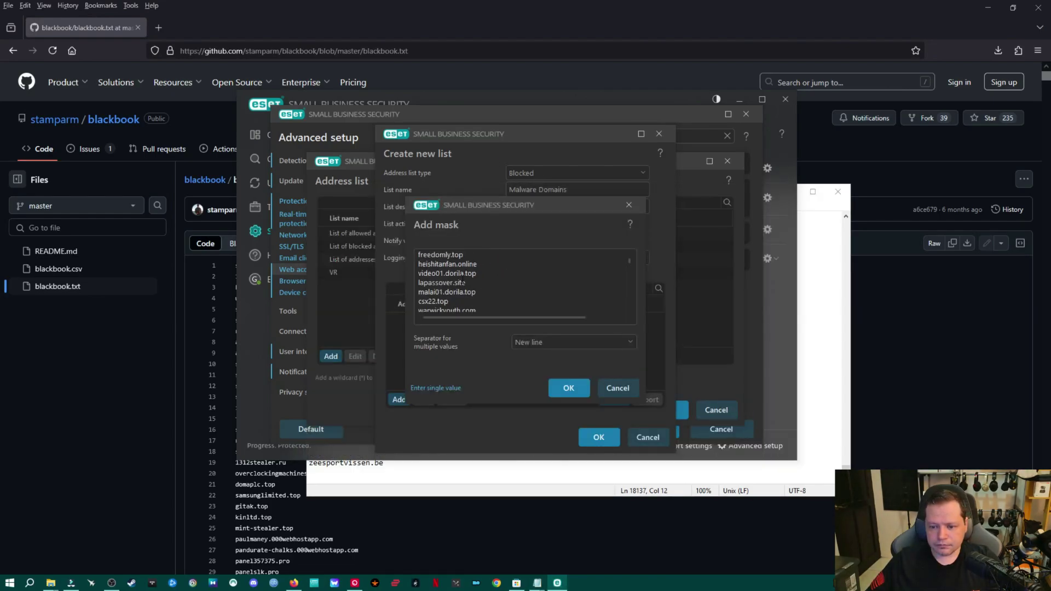
click(572, 388)
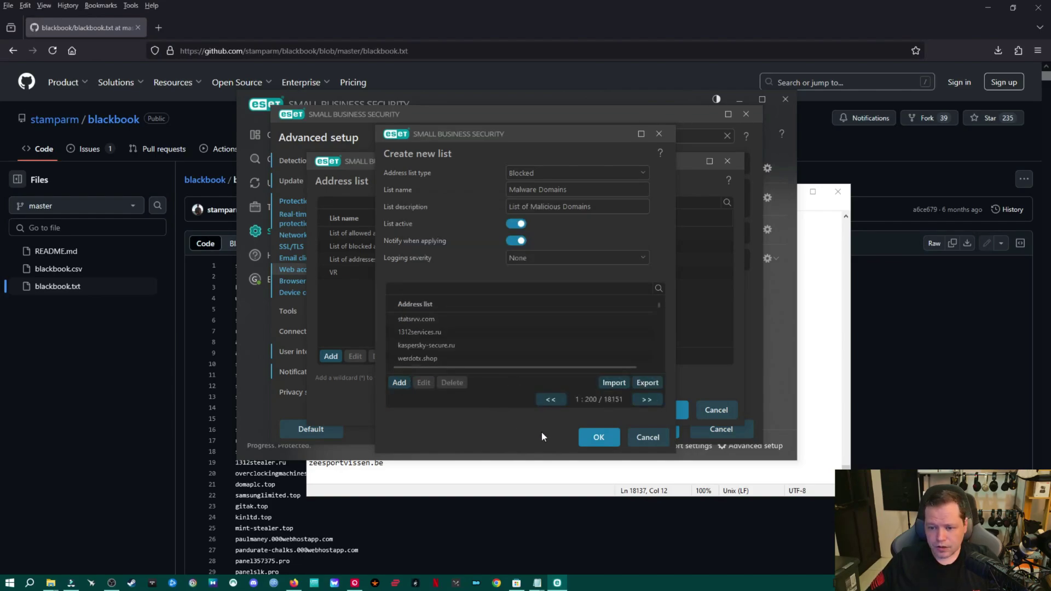
click(598, 437)
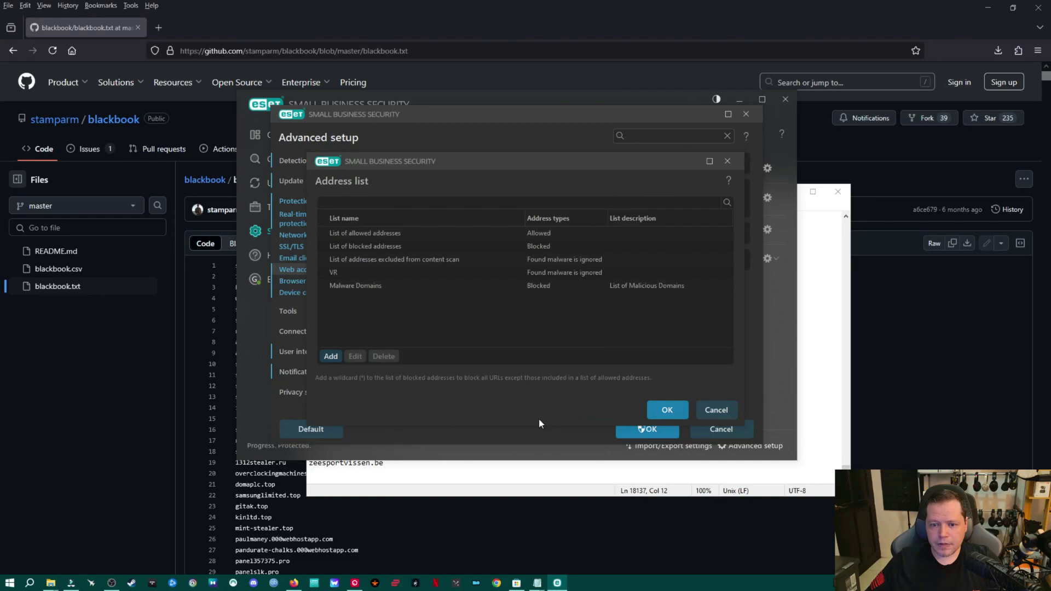
Select the Malware Domains list, then switch to Notepad and look through the domains in the blackbook file
click(367, 287)
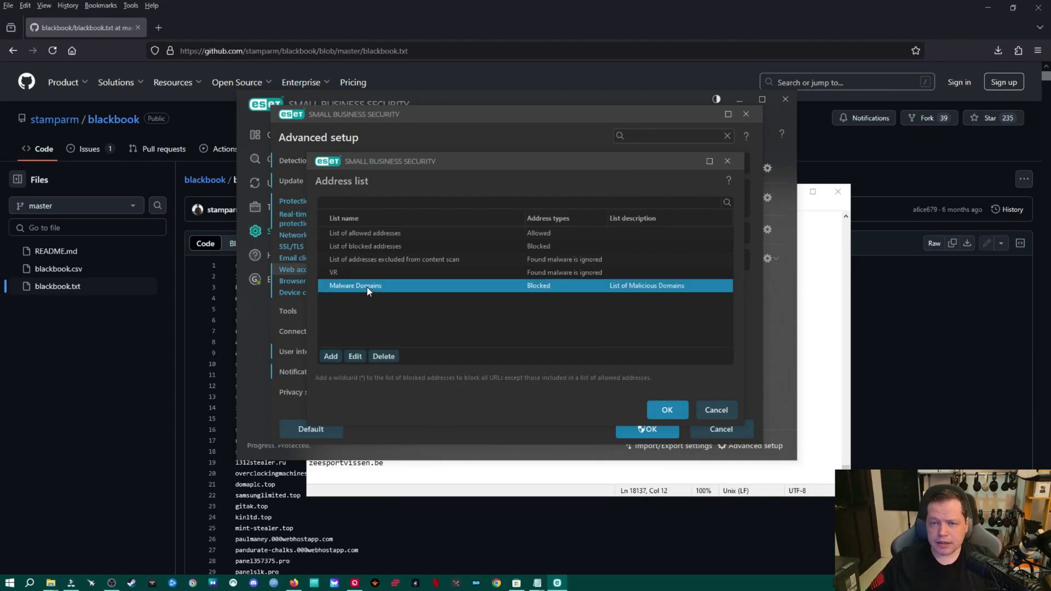
click(373, 473)
scroll(456, 316, up, 5)
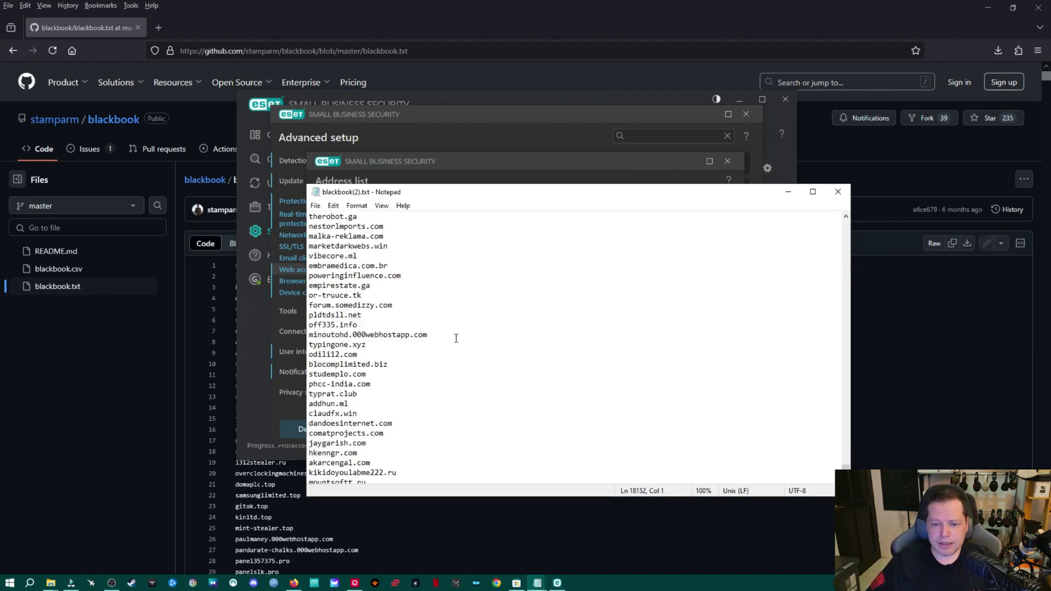
scroll(456, 317, up, 3)
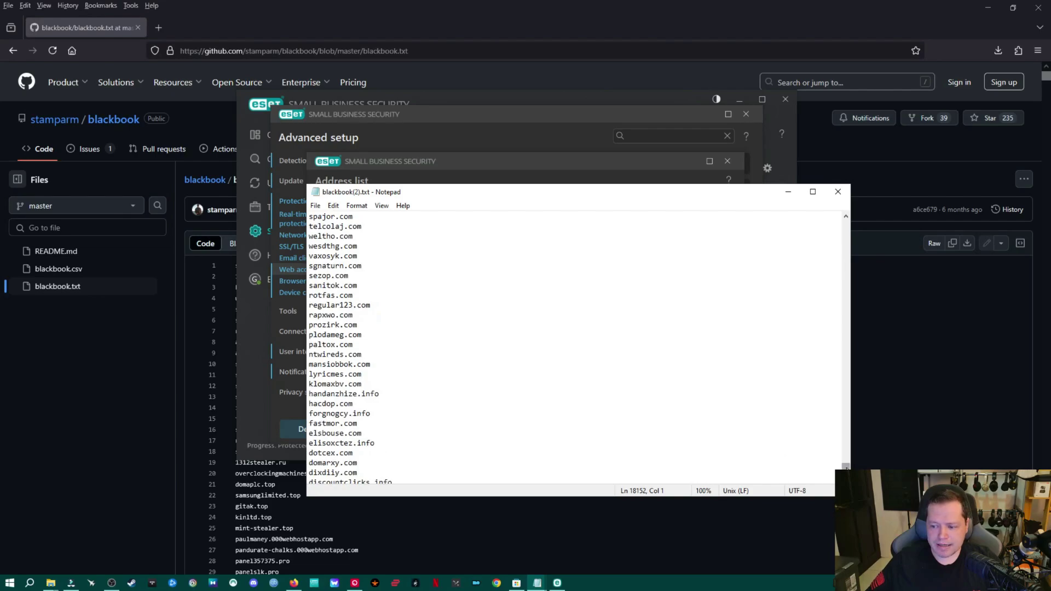
Return to the start of the blackbook file, then switch back to ESET and save the address lists and advanced setup
drag(846, 466, 822, 218)
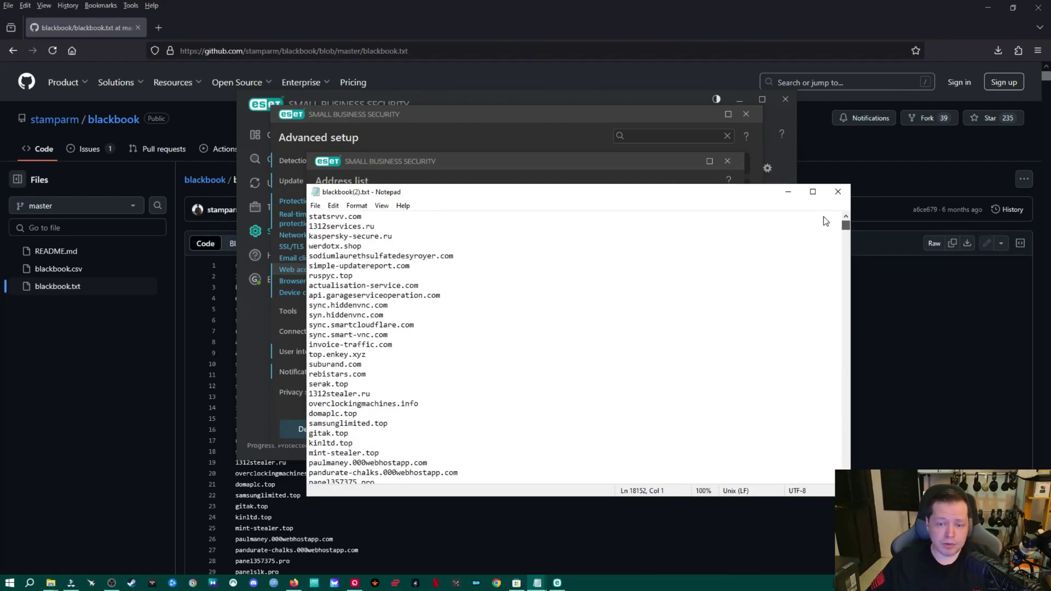
click(494, 134)
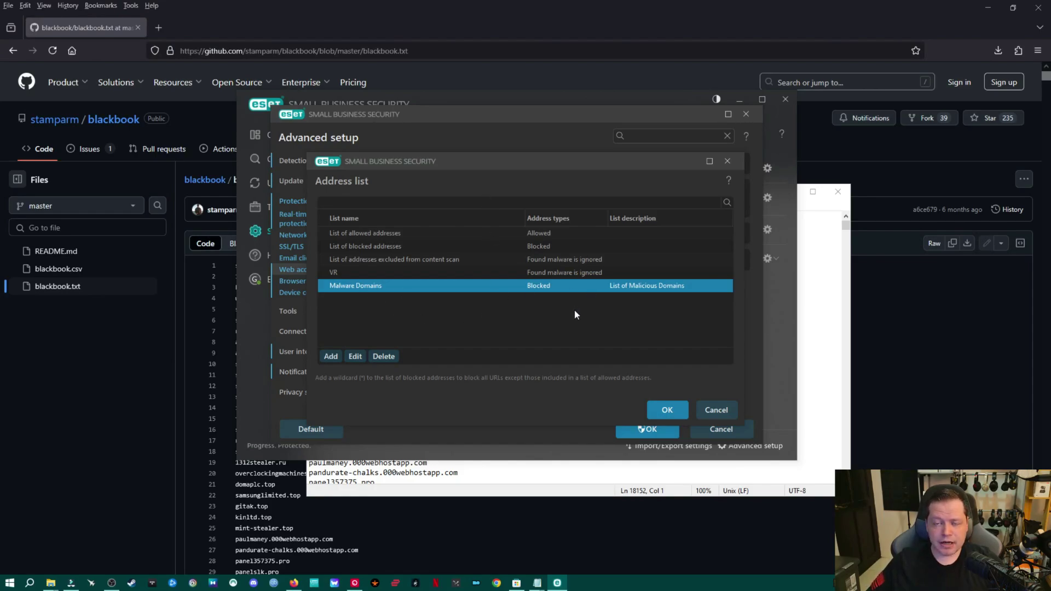
click(668, 410)
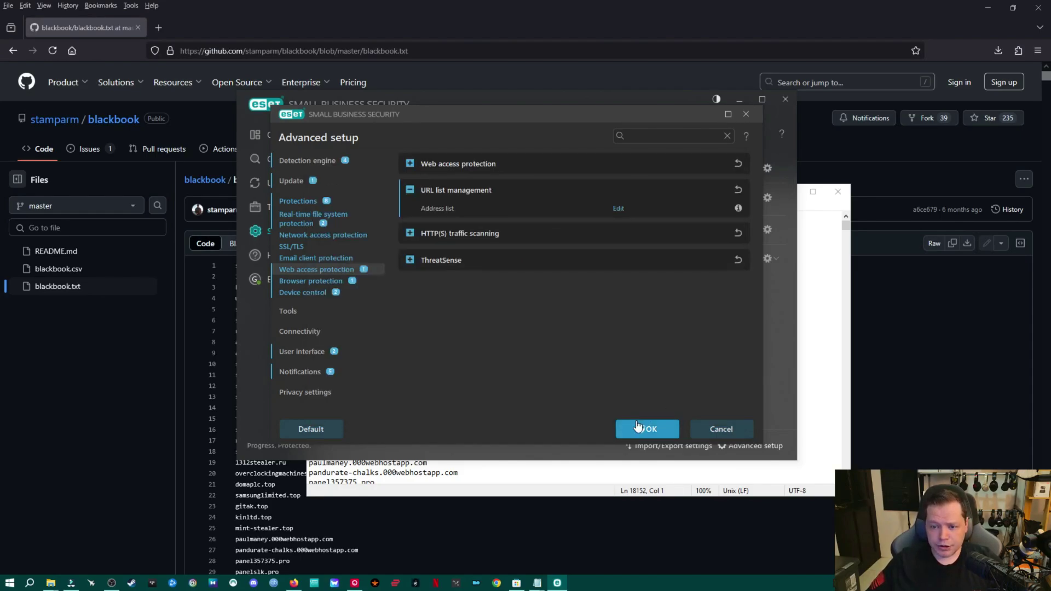
click(657, 431)
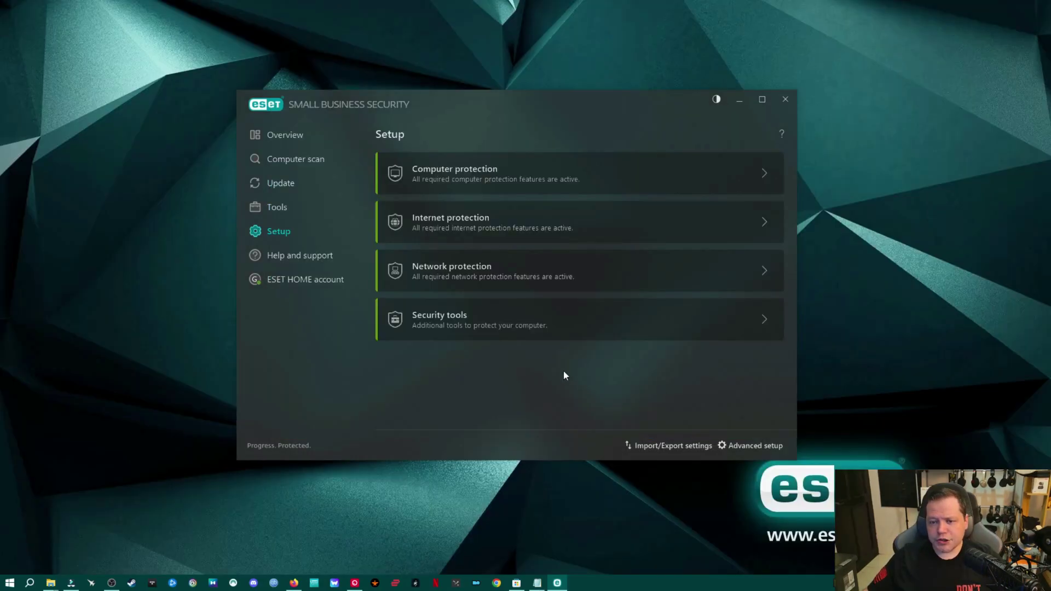
Go to Network protection and open the advanced configuration of the Firewall
click(612, 272)
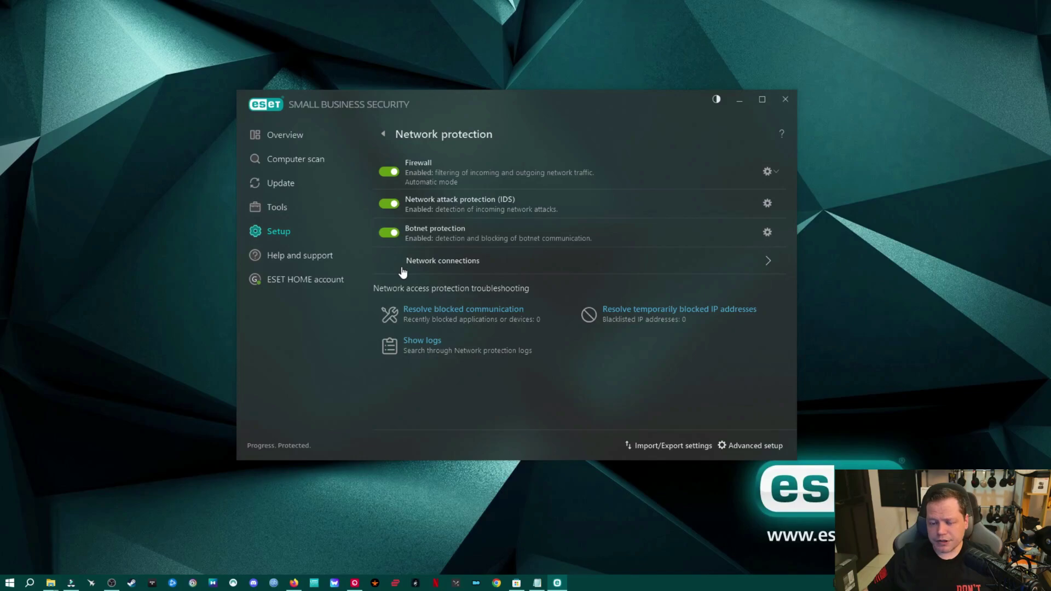
mouse_move(413, 242)
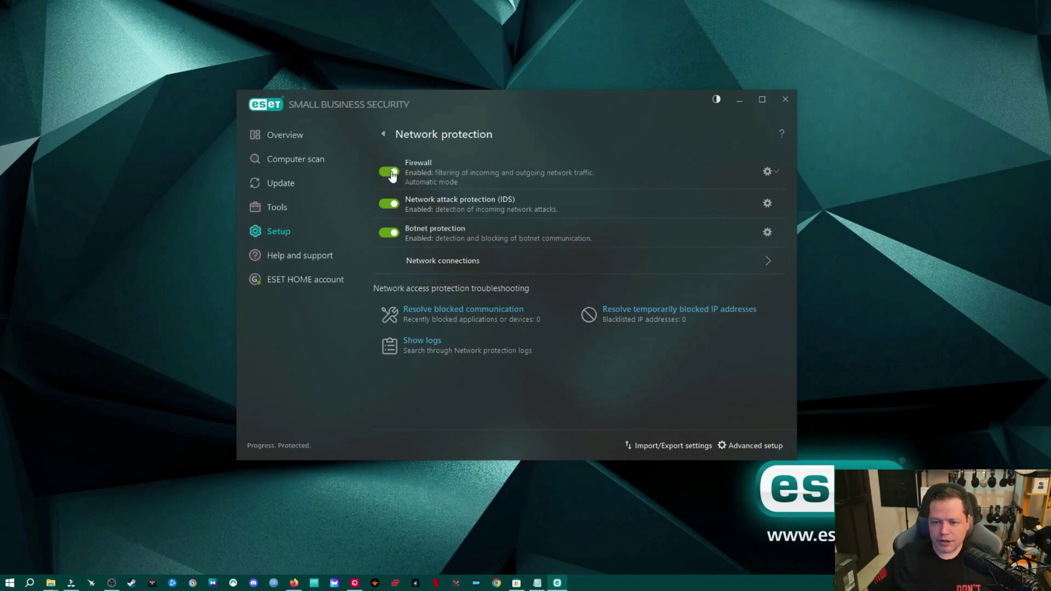
mouse_move(474, 247)
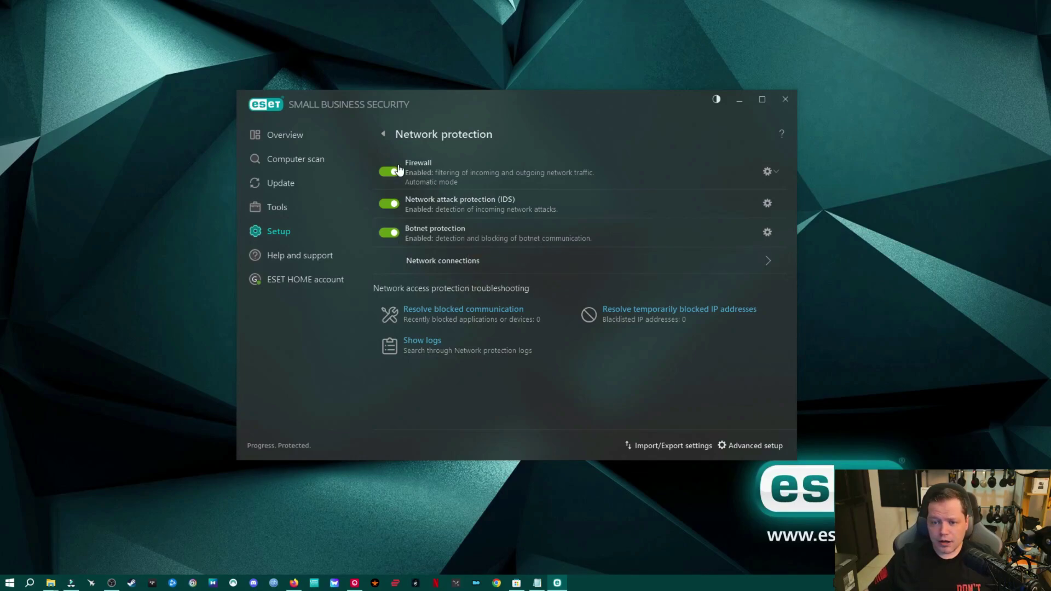
click(768, 171)
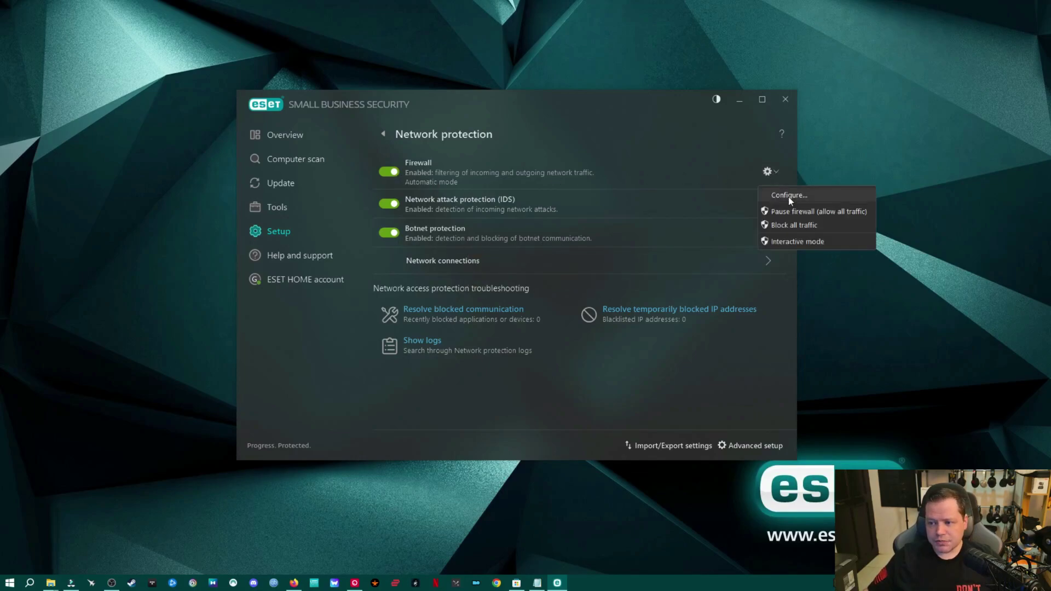
click(788, 196)
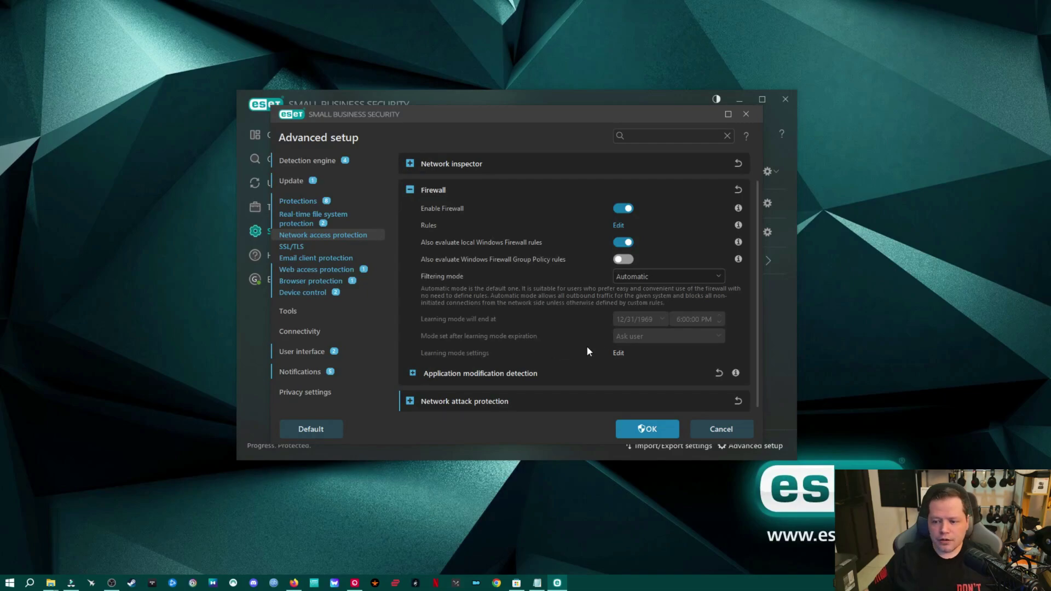
Try out a firewall rule that blocks incoming ICMP communication, then discard the rule and leave the rules editor
click(618, 225)
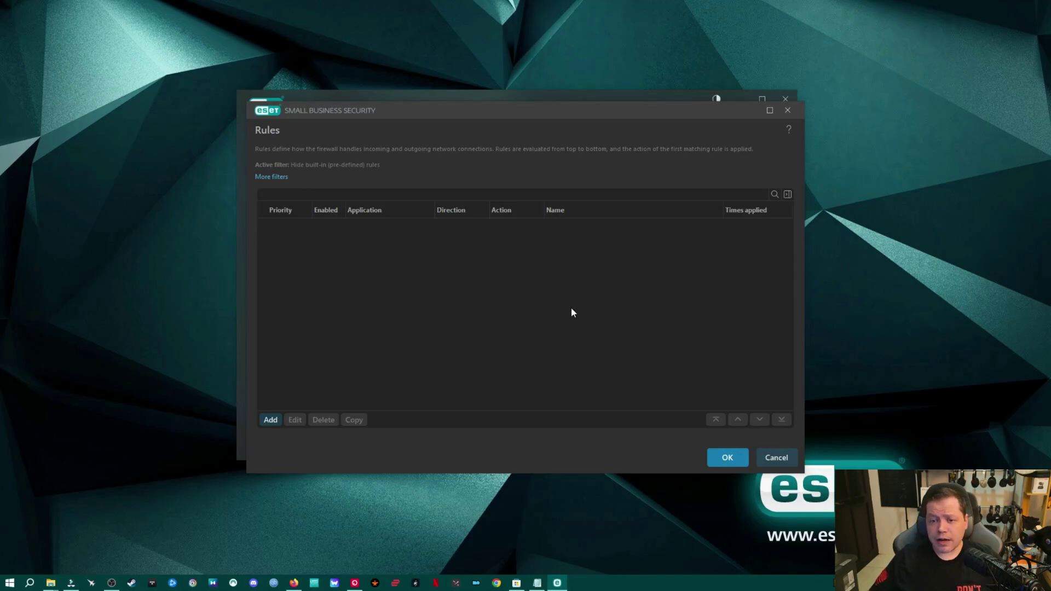
click(278, 421)
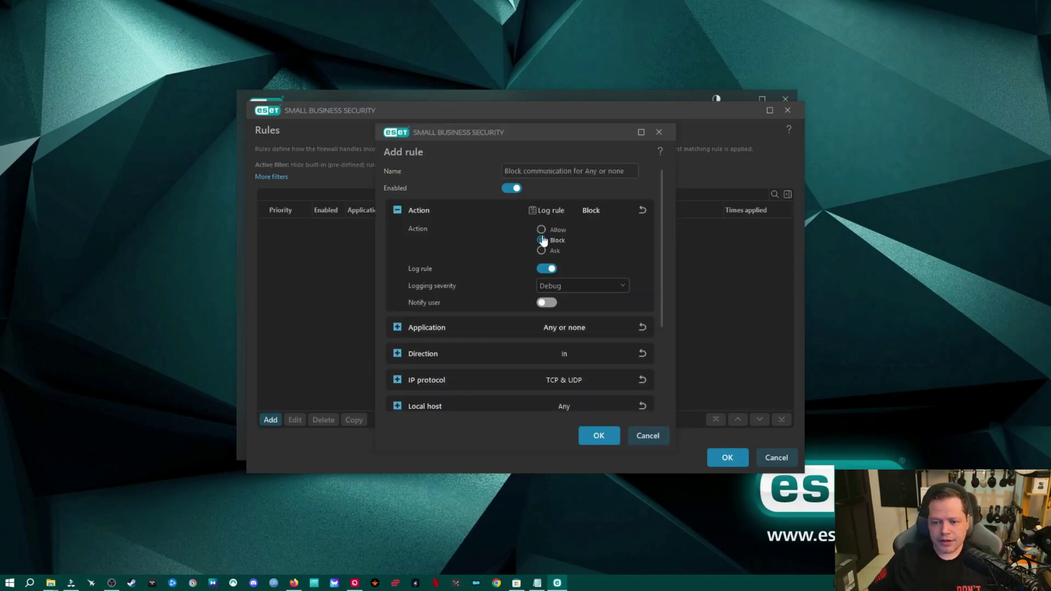
scroll(517, 329, down, 1)
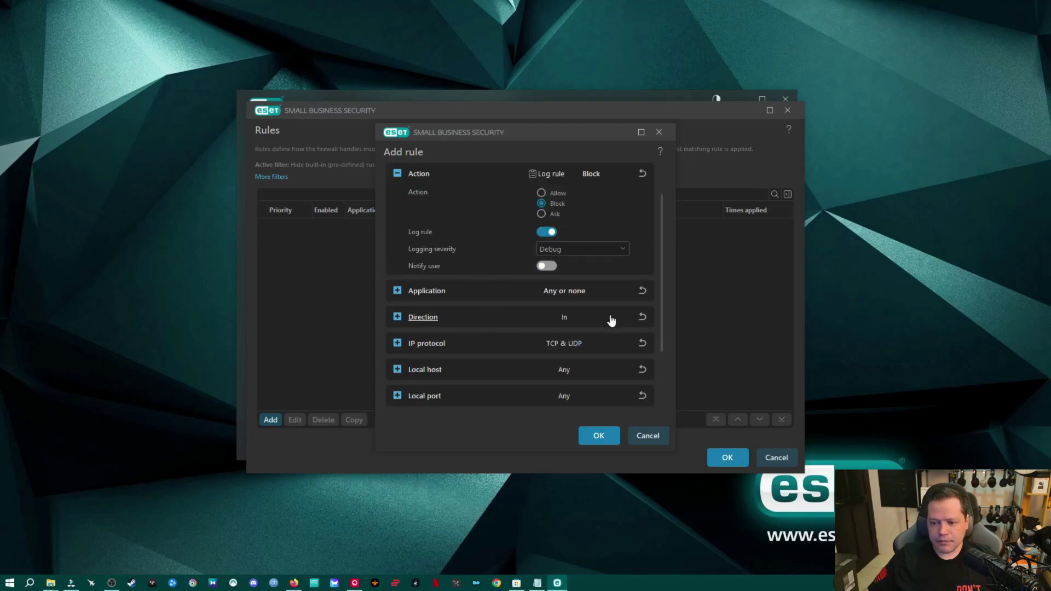
click(422, 345)
click(564, 271)
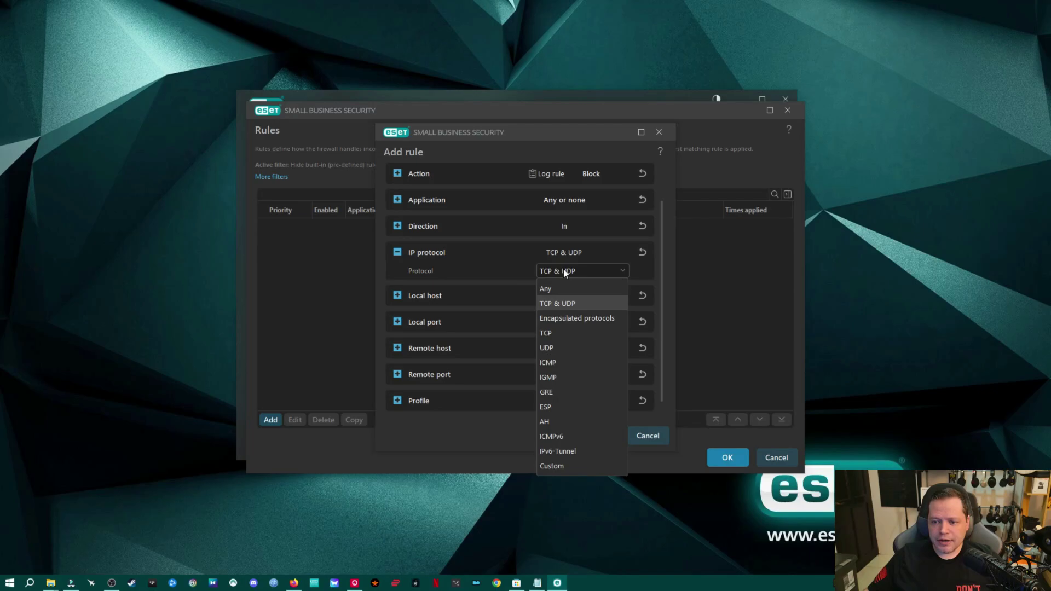
click(556, 363)
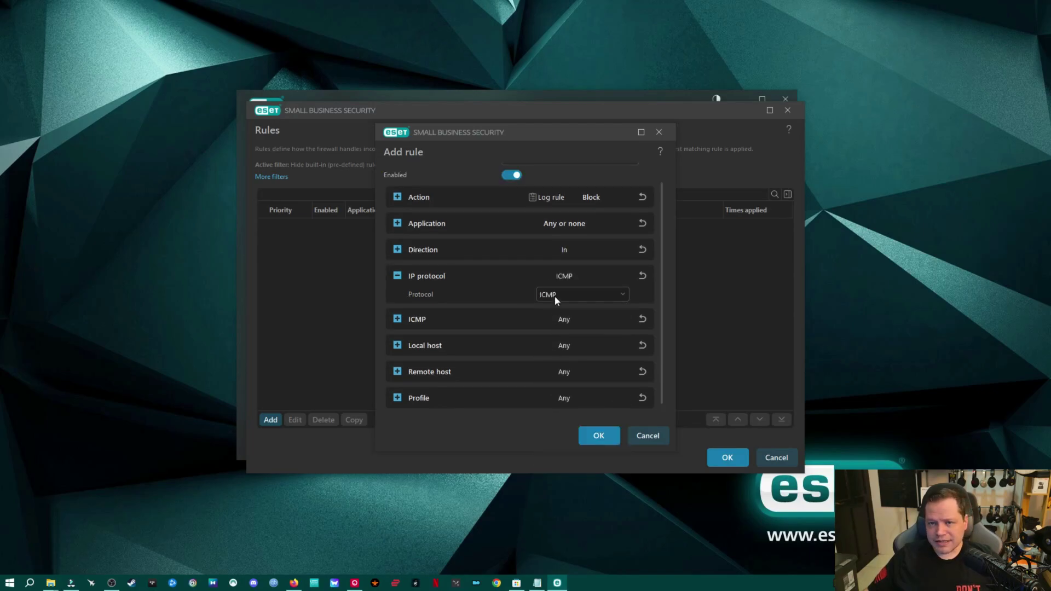
click(641, 436)
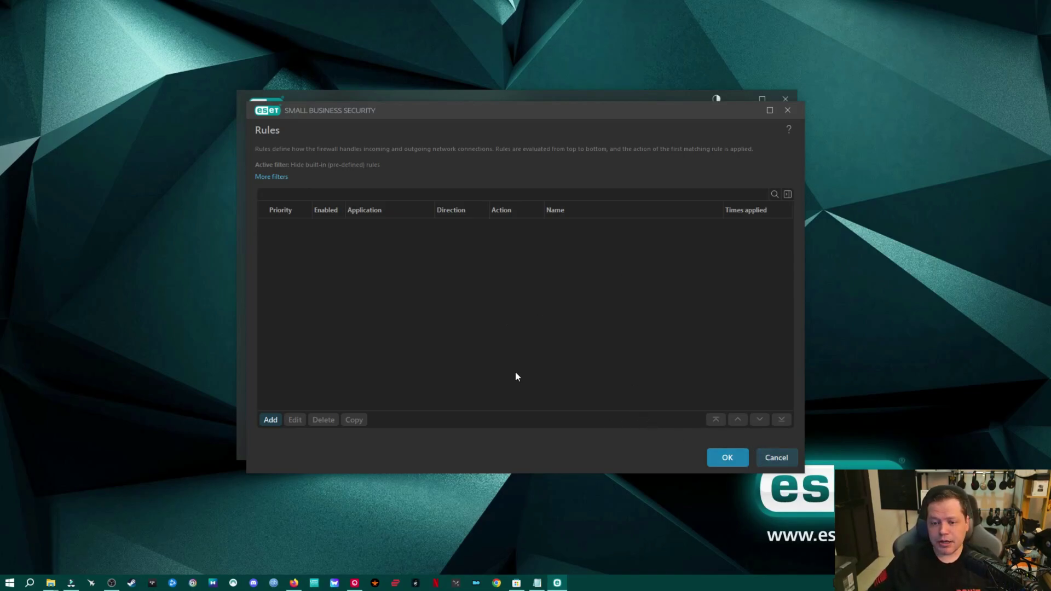
click(775, 458)
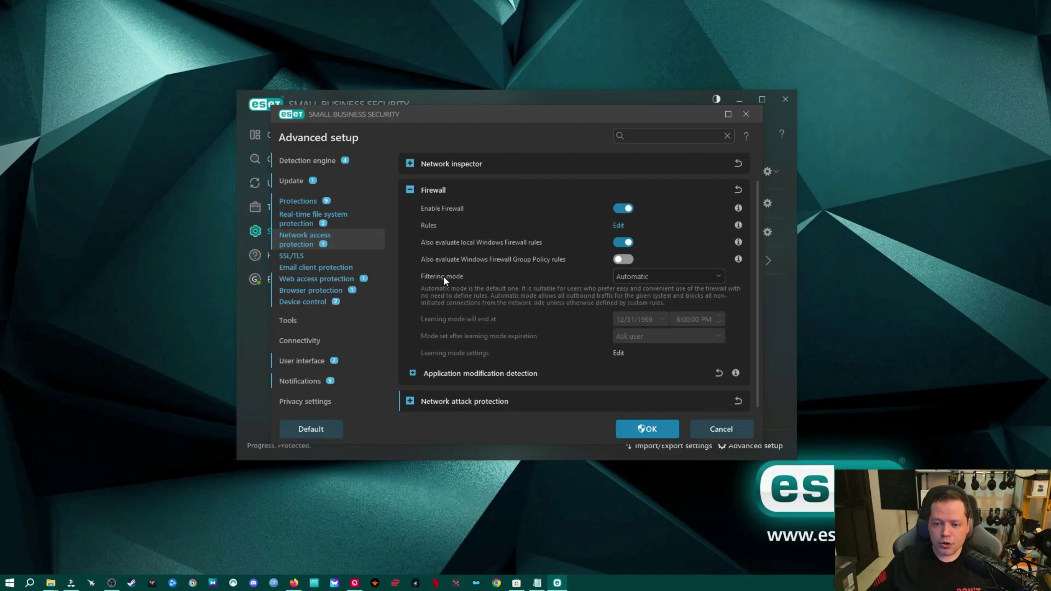
Try the firewall's Interactive filtering mode, then set it back to Automatic
click(647, 278)
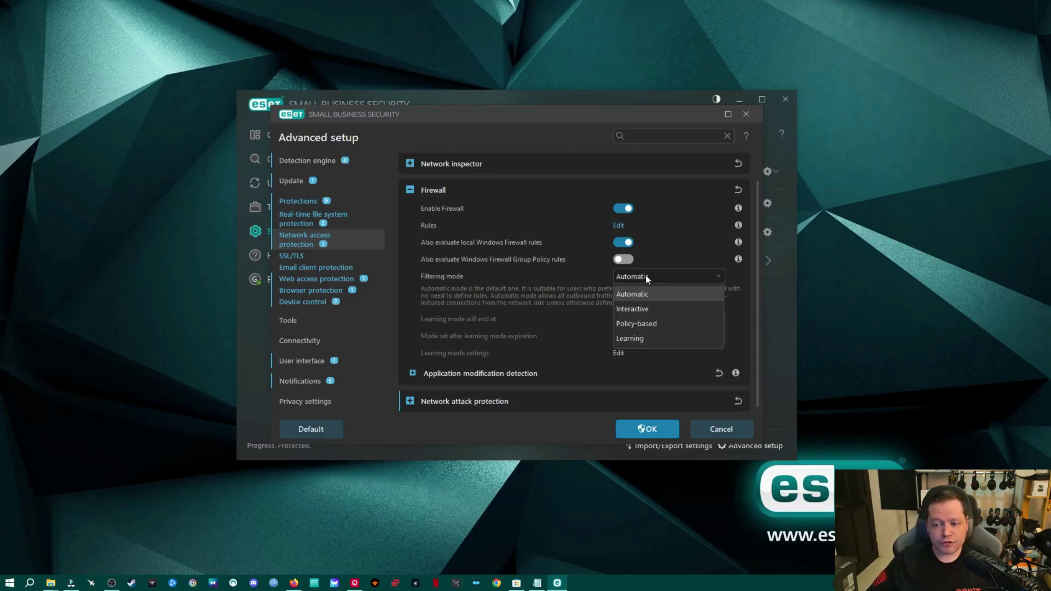
click(643, 309)
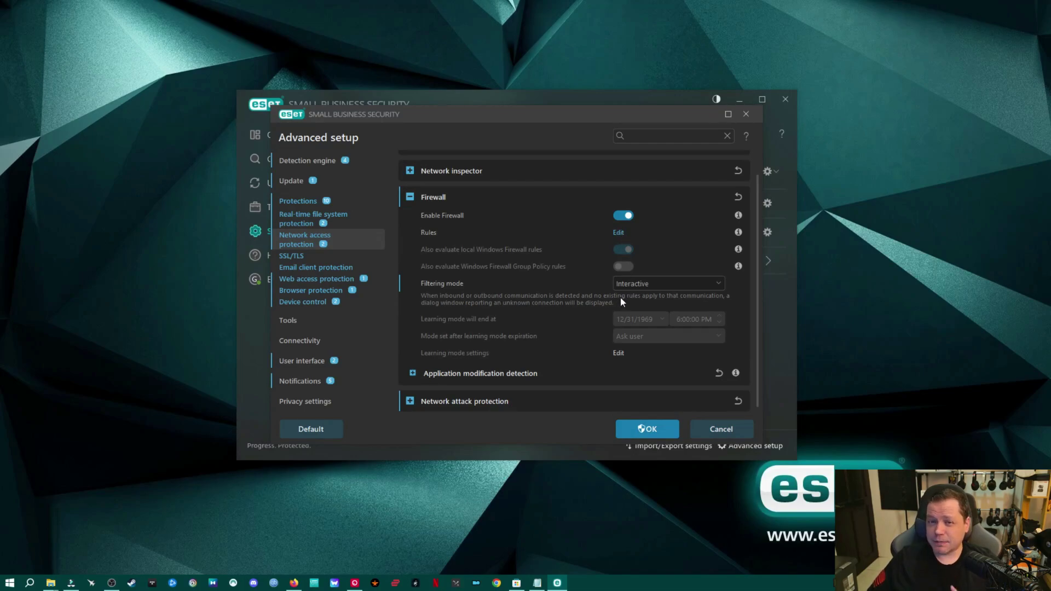
click(655, 283)
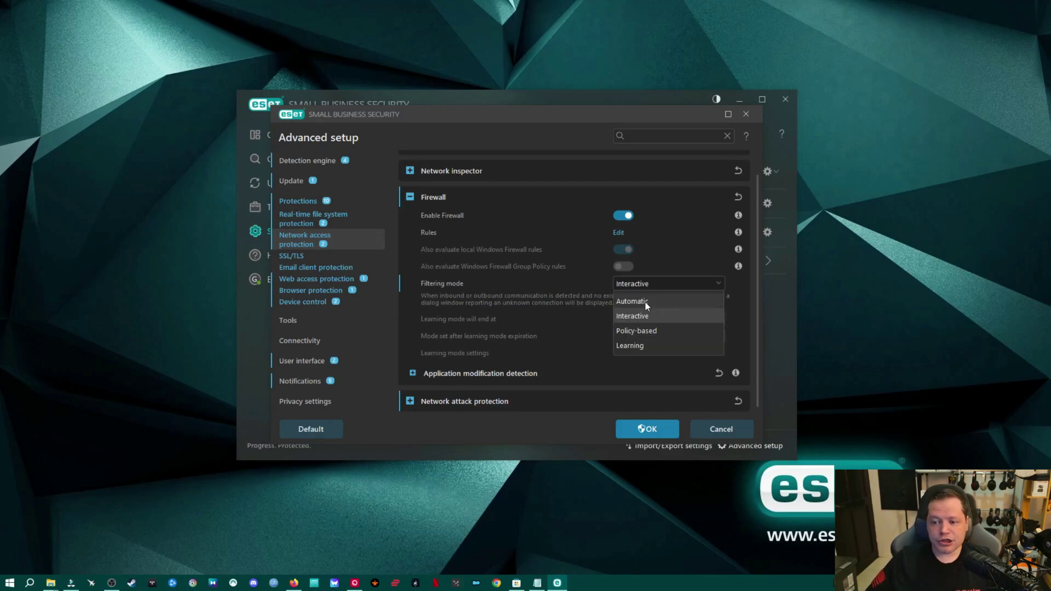
click(645, 302)
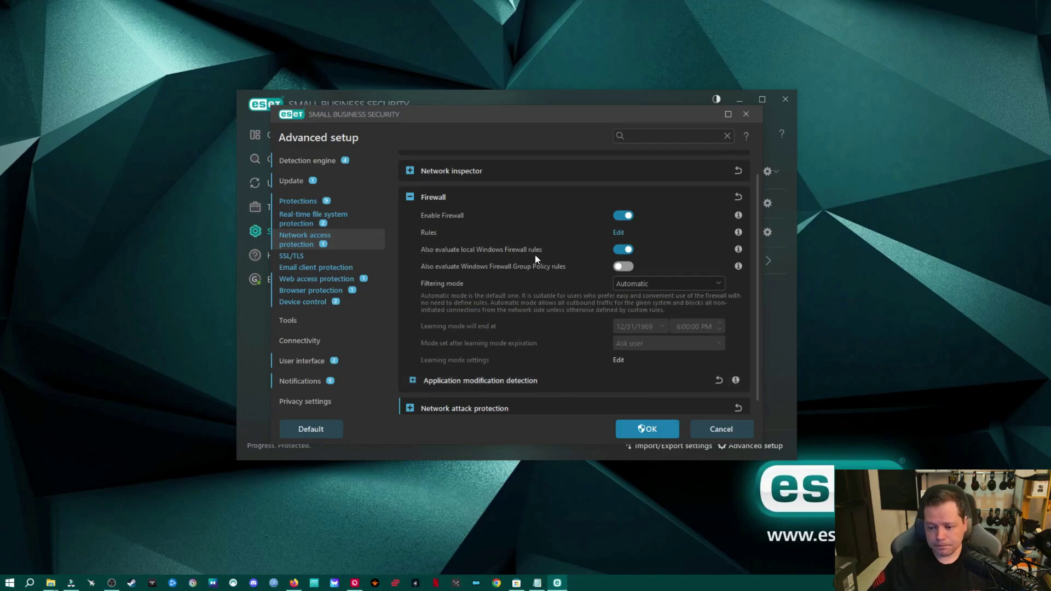
Start a new IDS rule under Network attack protection for TCP Port Scanning attack detections, with the direction set to Both
scroll(534, 254, down, 1)
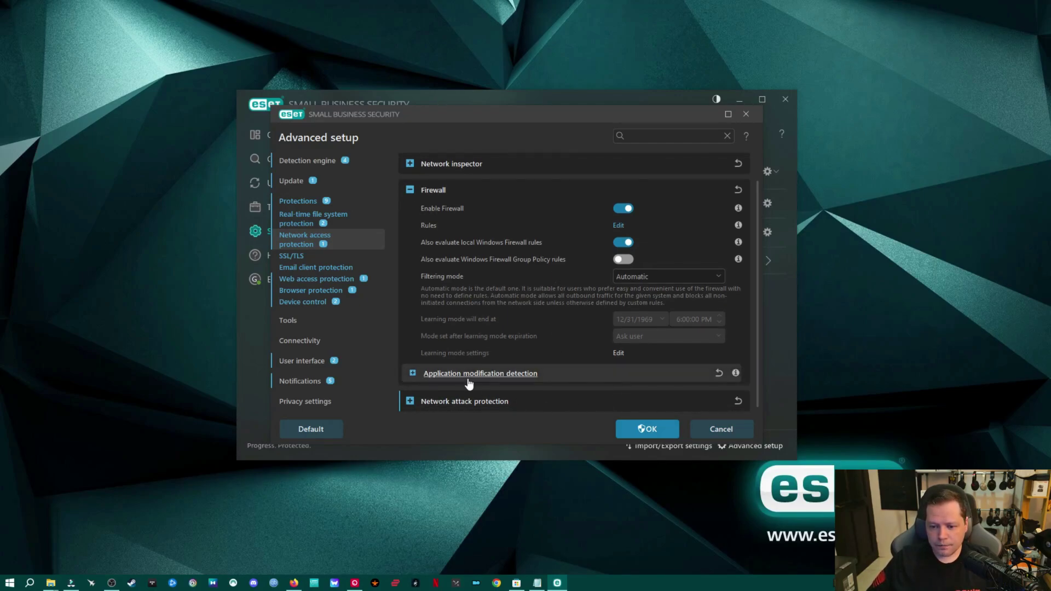
click(458, 403)
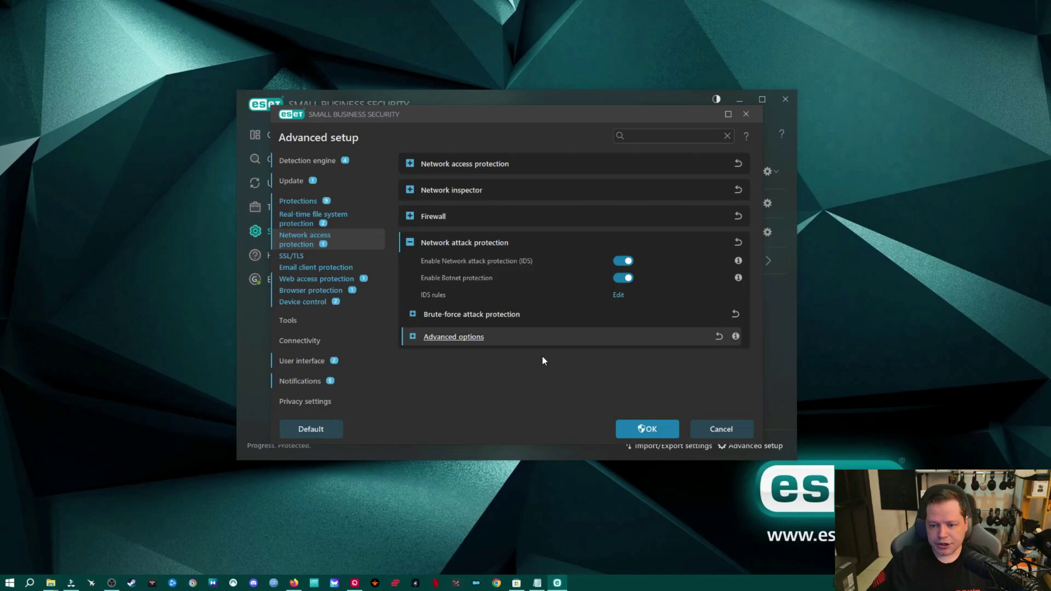
click(619, 296)
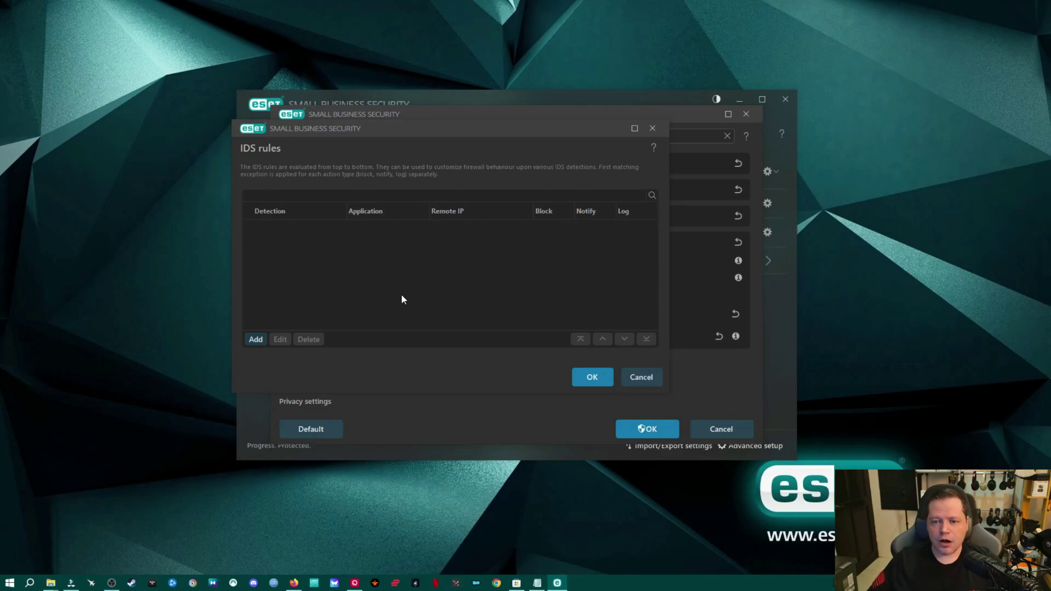
click(256, 340)
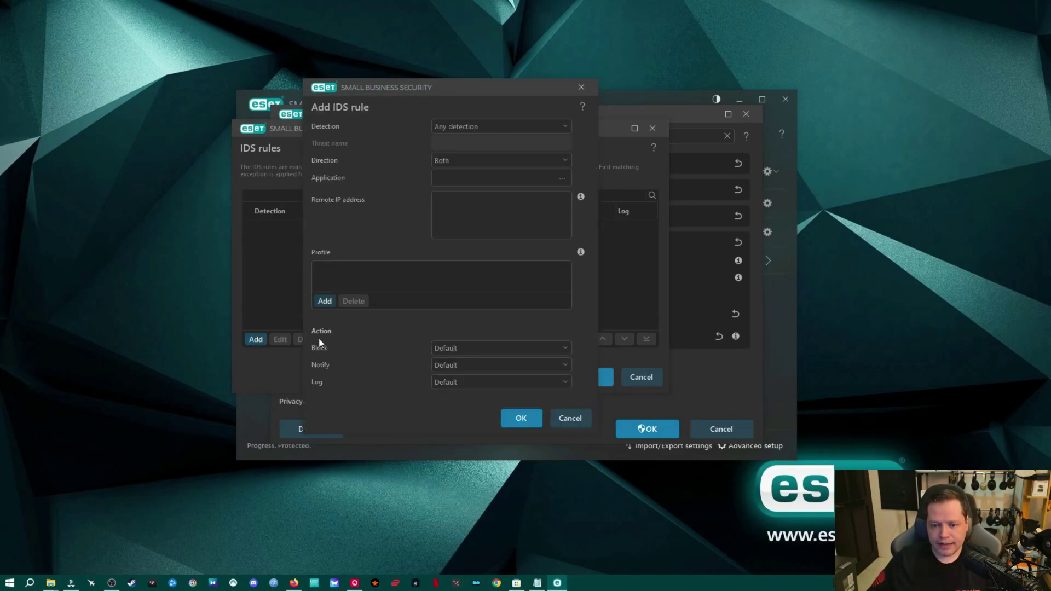
click(481, 160)
click(475, 163)
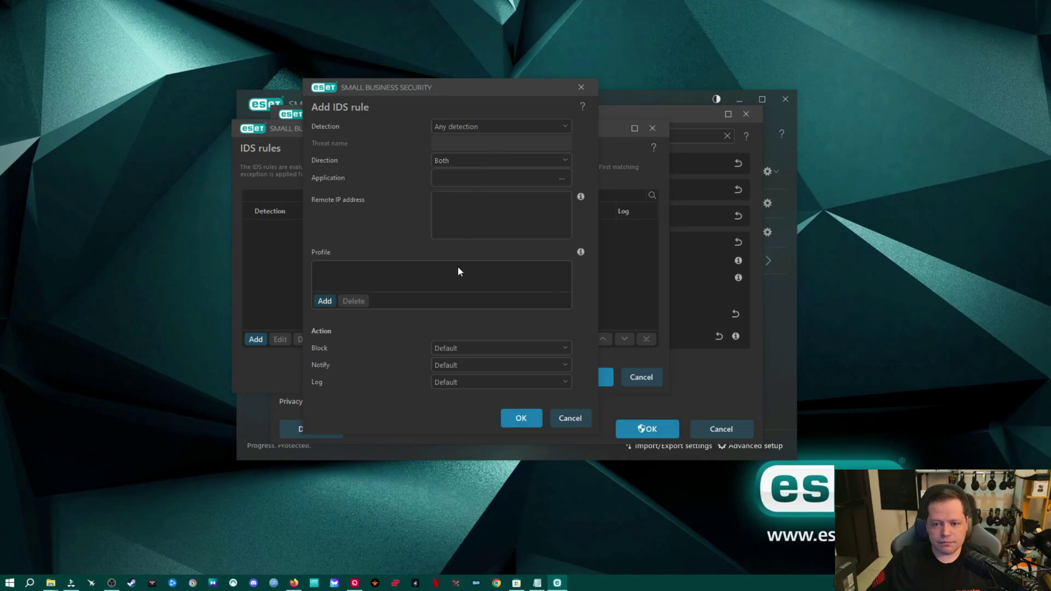
click(495, 128)
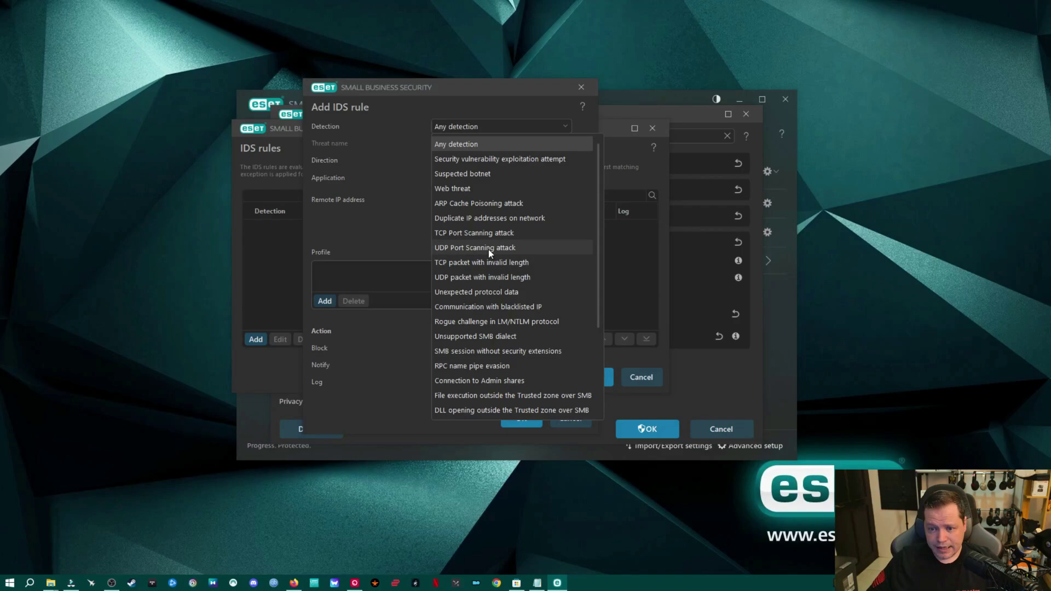
click(462, 234)
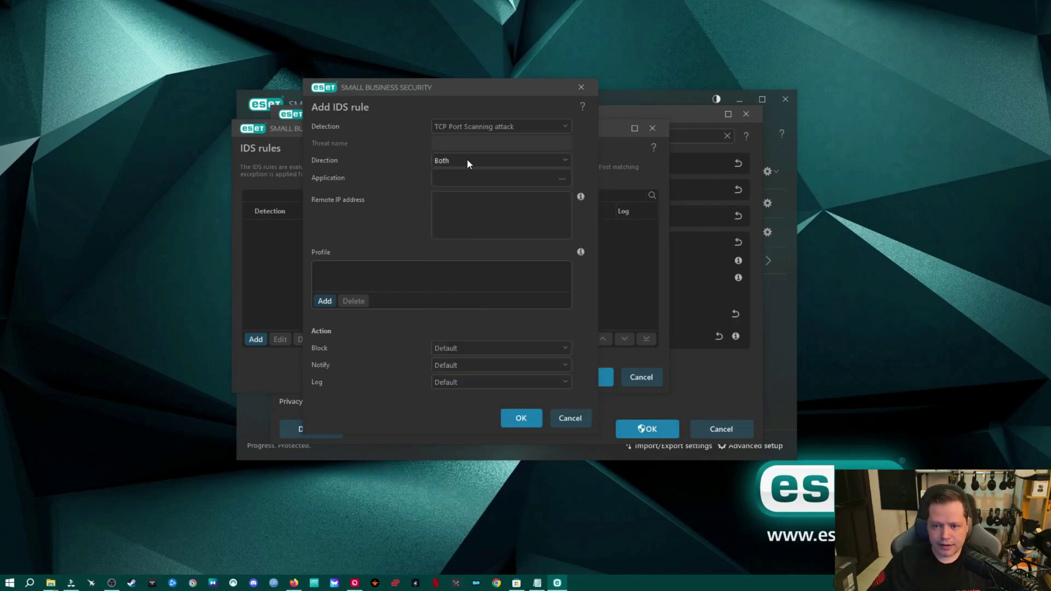
click(468, 162)
click(461, 178)
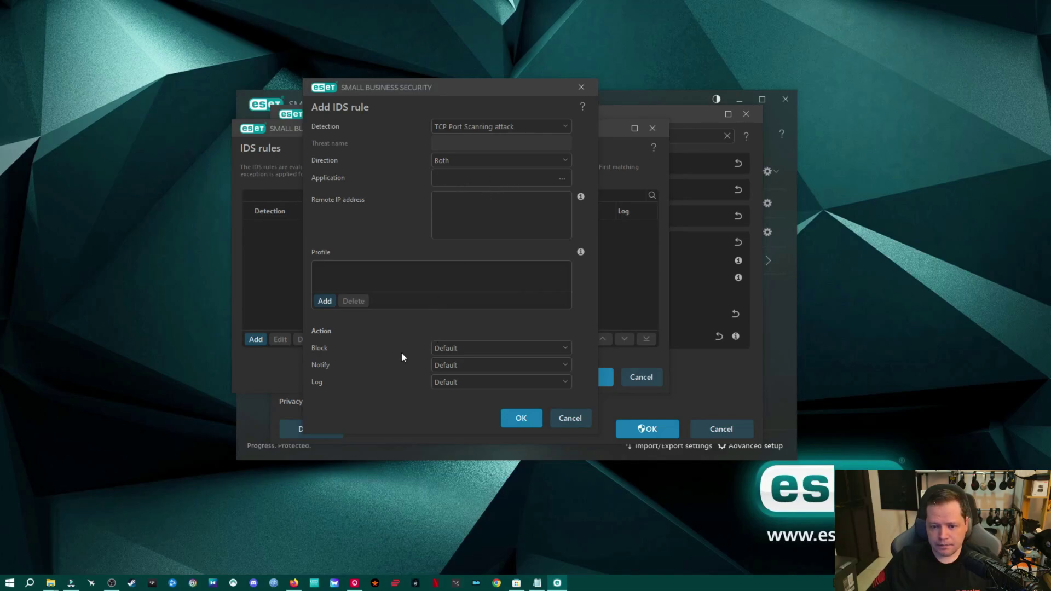
Set the IDS rule's Block, Notify and Log actions to Yes, then save the rule and the IDS rules list
click(496, 347)
click(468, 381)
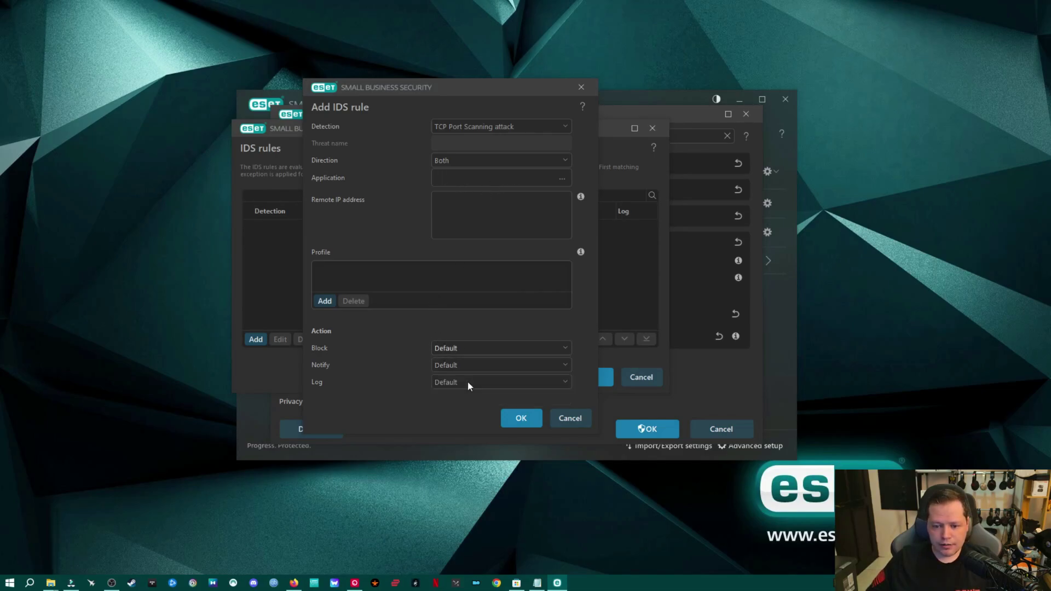
click(488, 363)
click(467, 400)
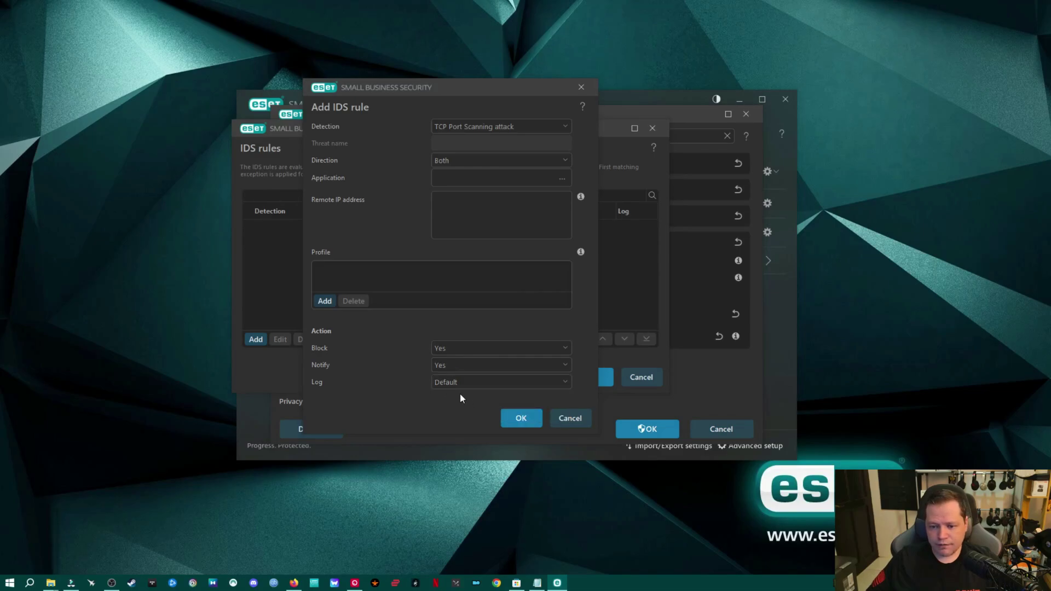
click(446, 381)
click(447, 415)
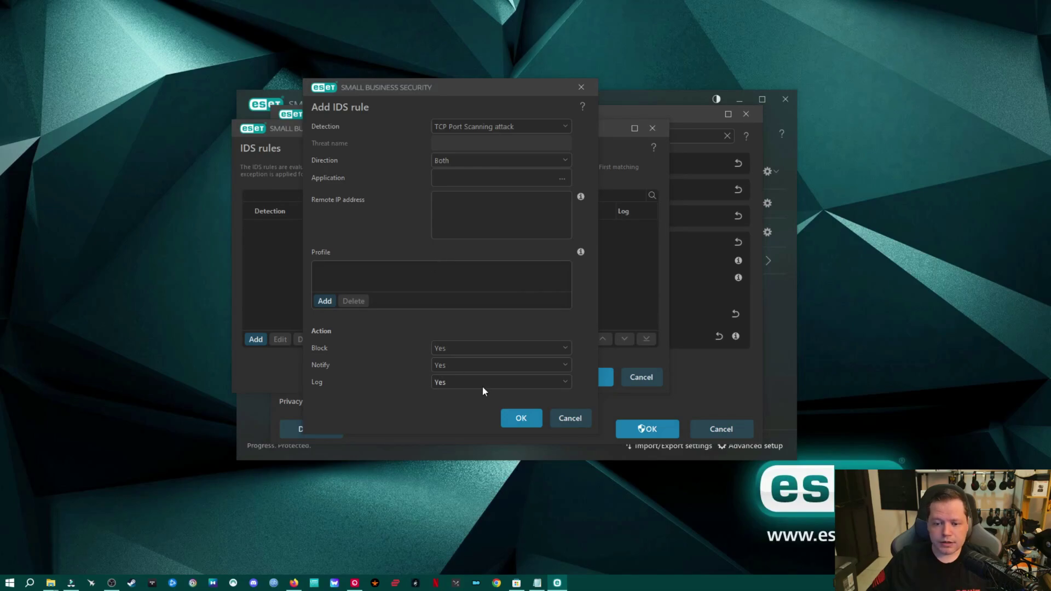
click(522, 419)
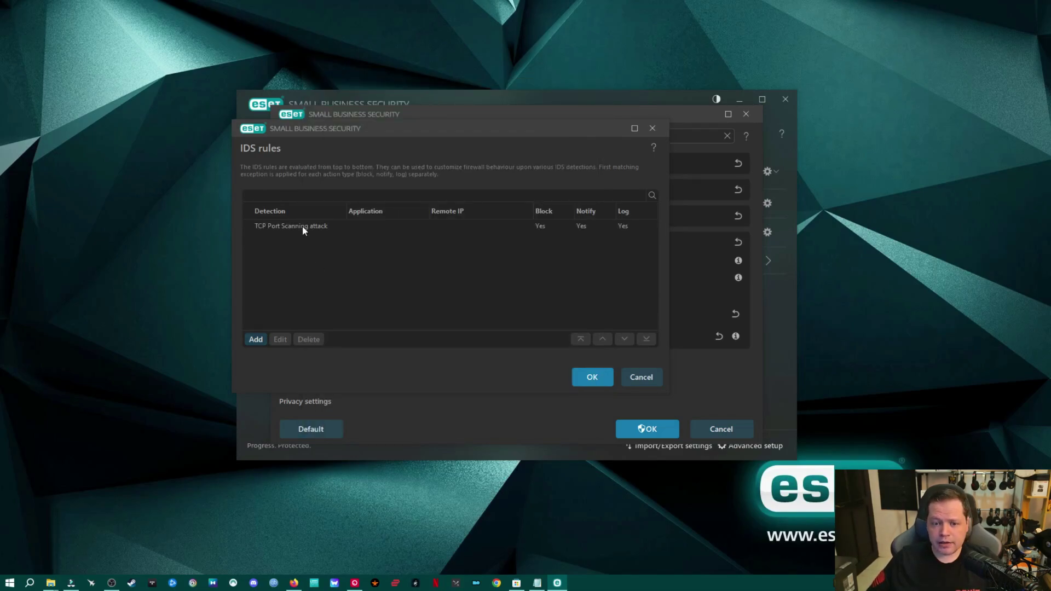
click(257, 340)
click(569, 419)
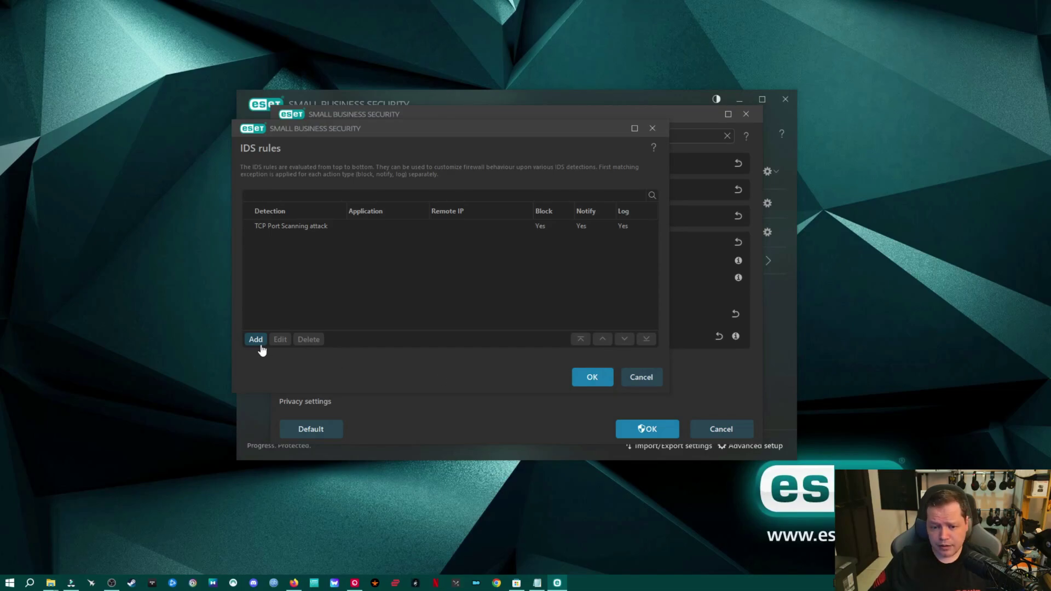
click(592, 376)
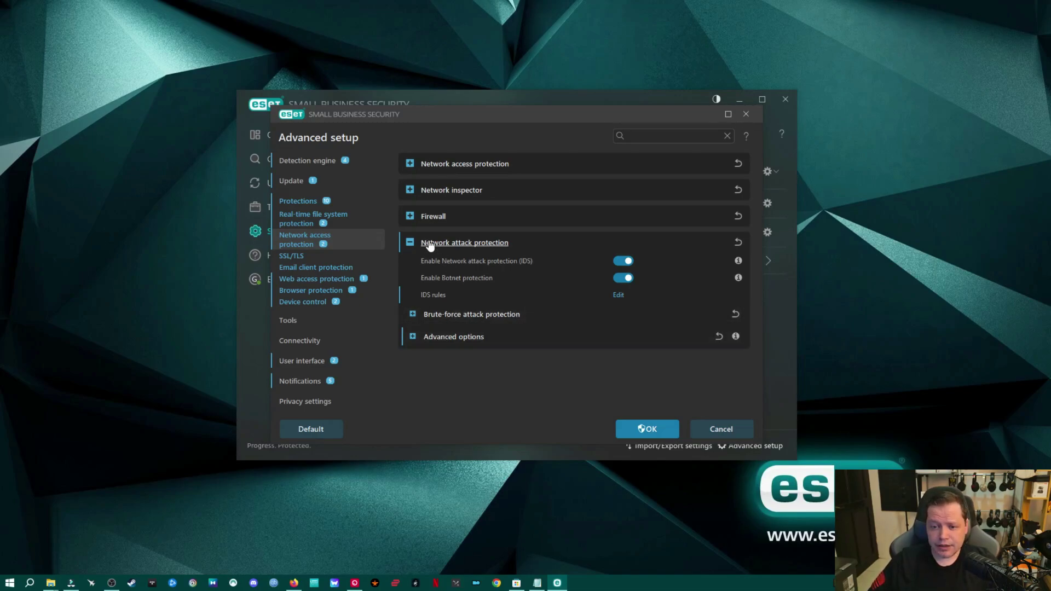
Show the Intrusion detection settings in the advanced options of Network attack protection
click(441, 338)
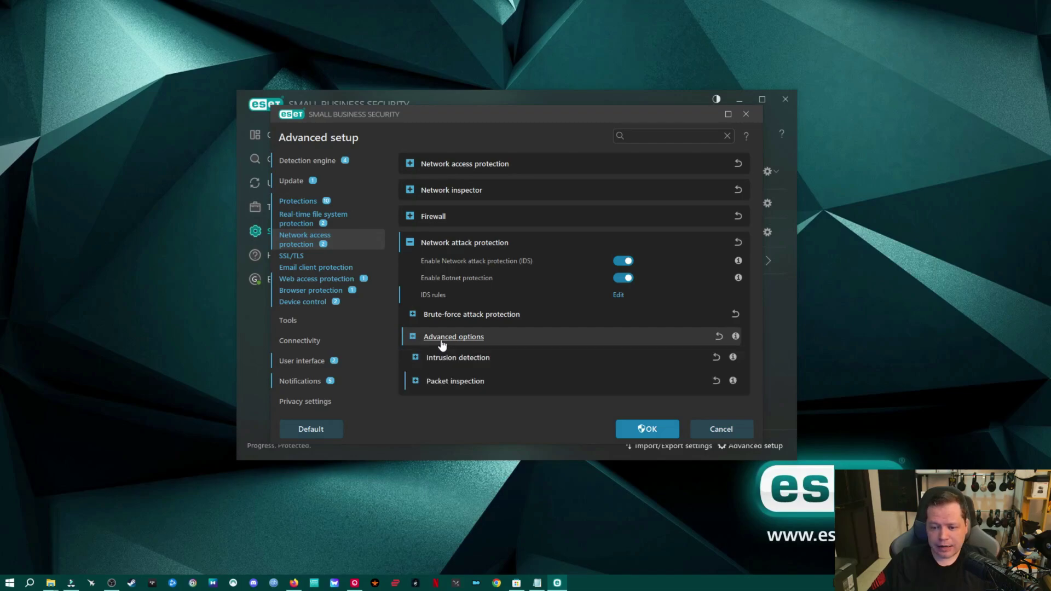
click(442, 360)
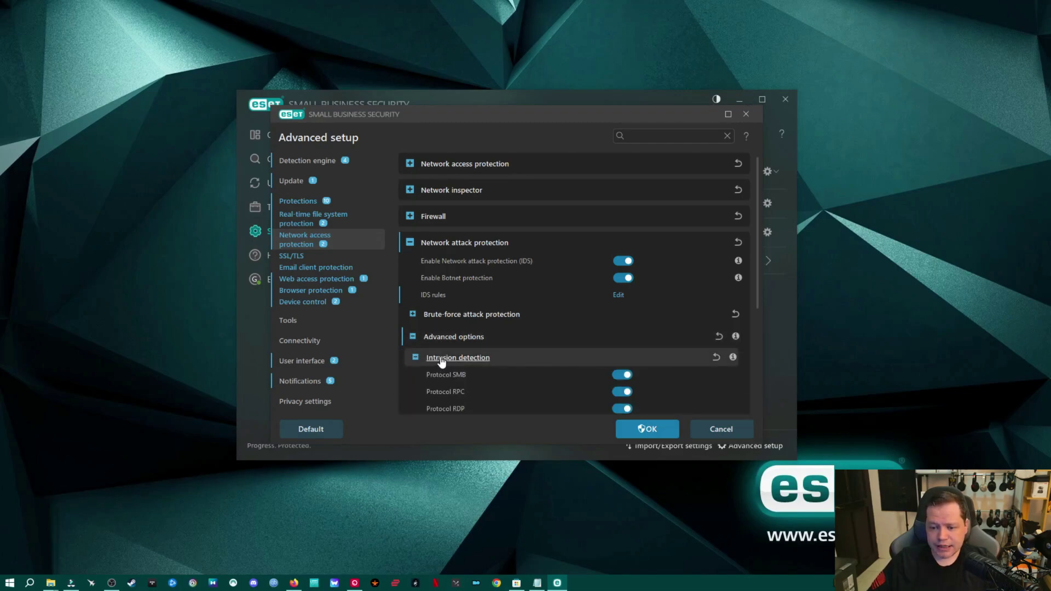
scroll(521, 365, down, 1)
scroll(521, 365, down, 2)
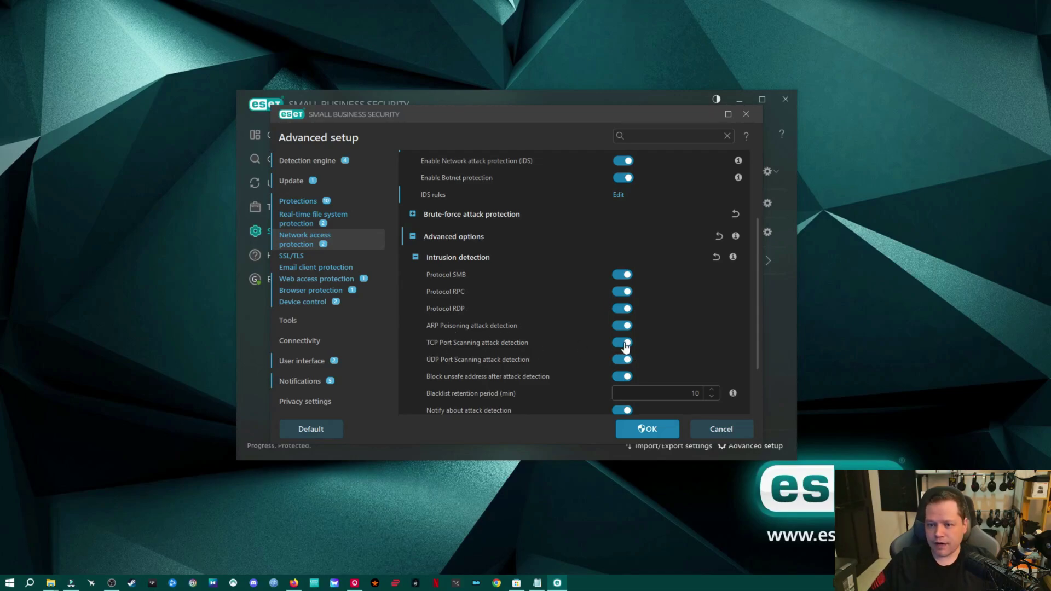
Check the IDS rules list under Network attack protection, then close it without making changes
scroll(626, 347, up, 3)
scroll(608, 317, down, 1)
click(621, 263)
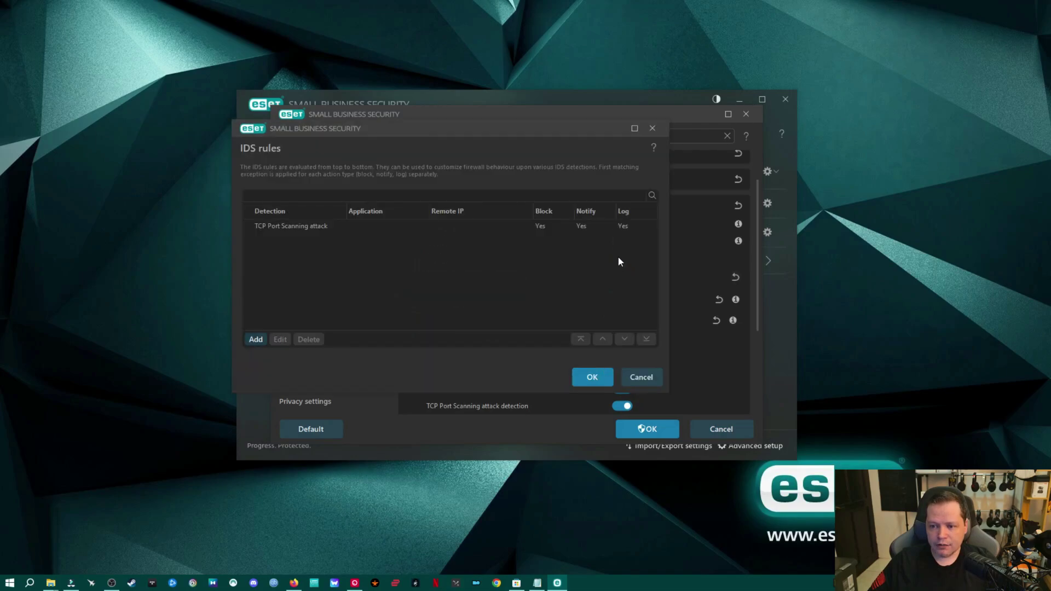
click(643, 378)
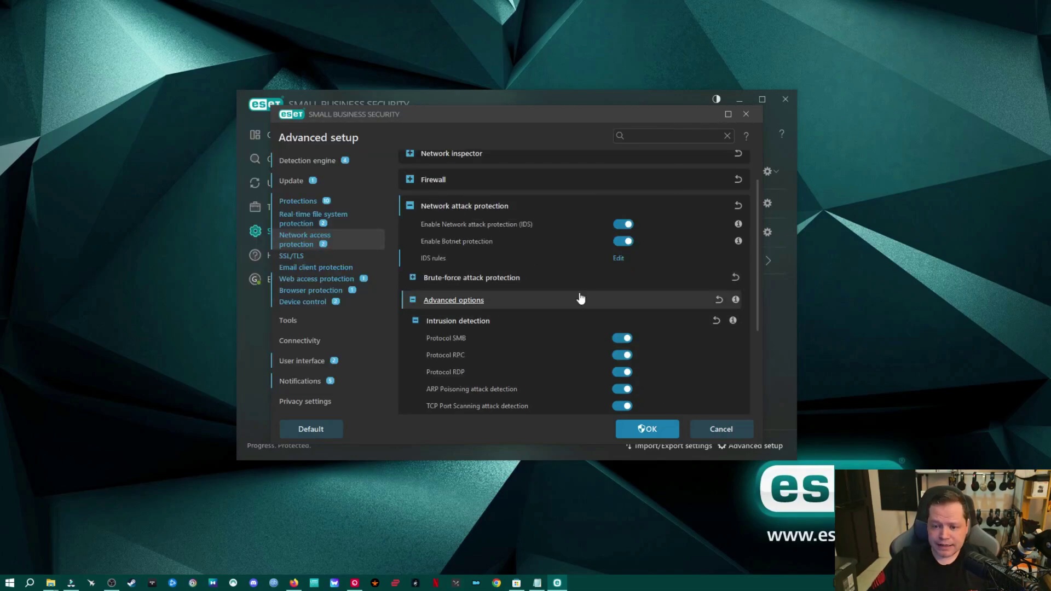
Turn on notifications about incoming attacks against security holes in the Intrusion detection settings
scroll(602, 287, down, 3)
scroll(602, 287, up, 2)
scroll(524, 310, down, 2)
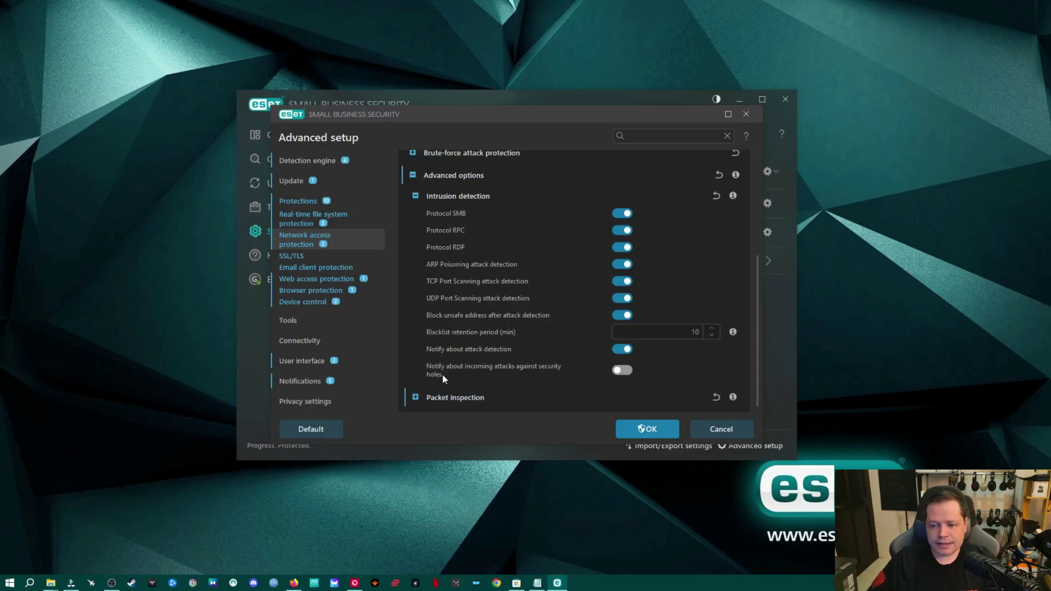
click(622, 371)
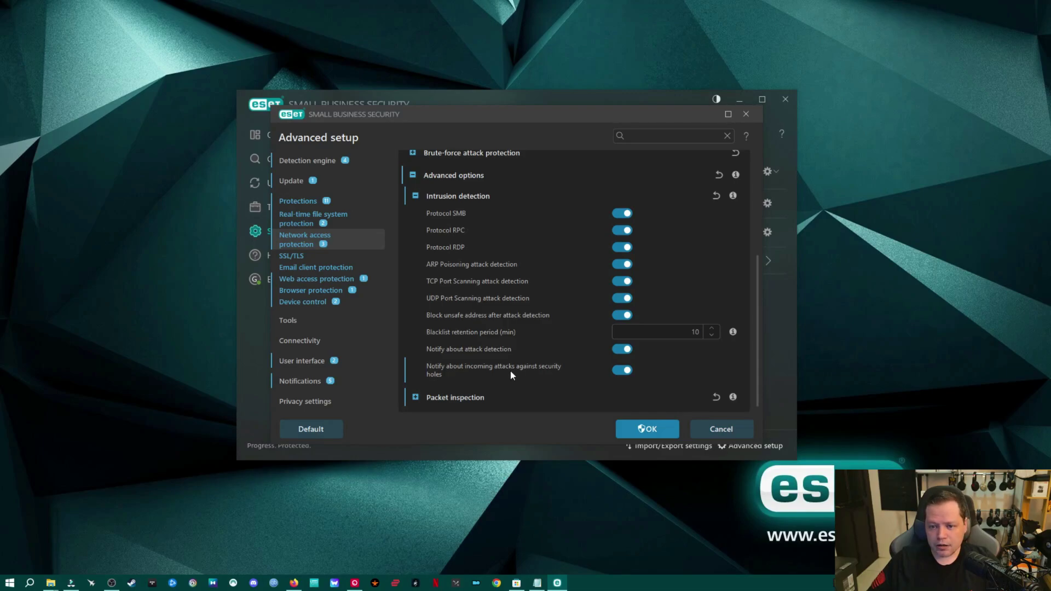
Under Packet inspection, try allowing incoming connections to admin shares in SMB protocol, then turn the option back off
click(465, 399)
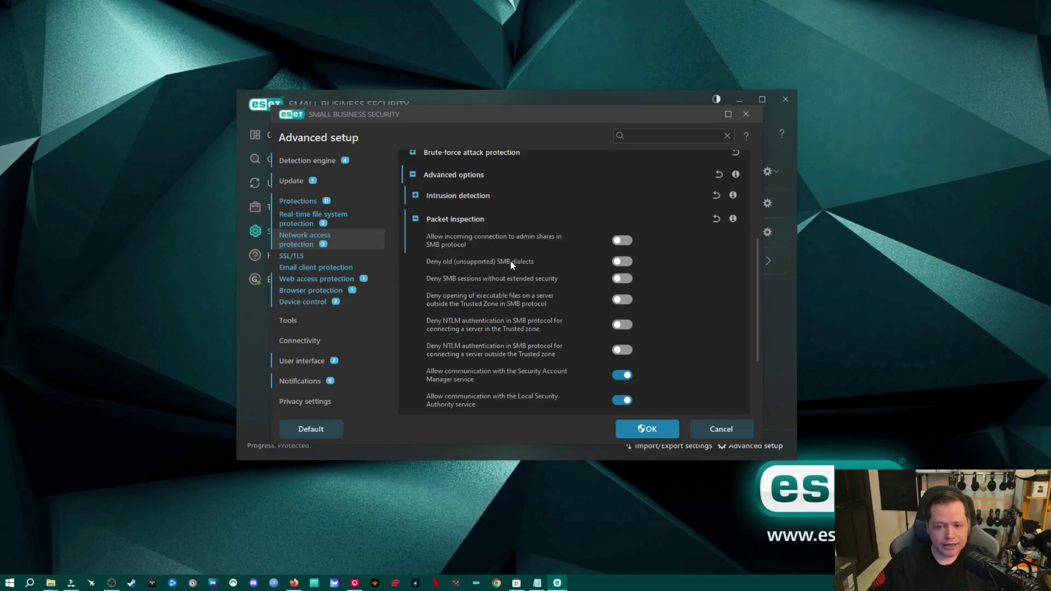
click(622, 244)
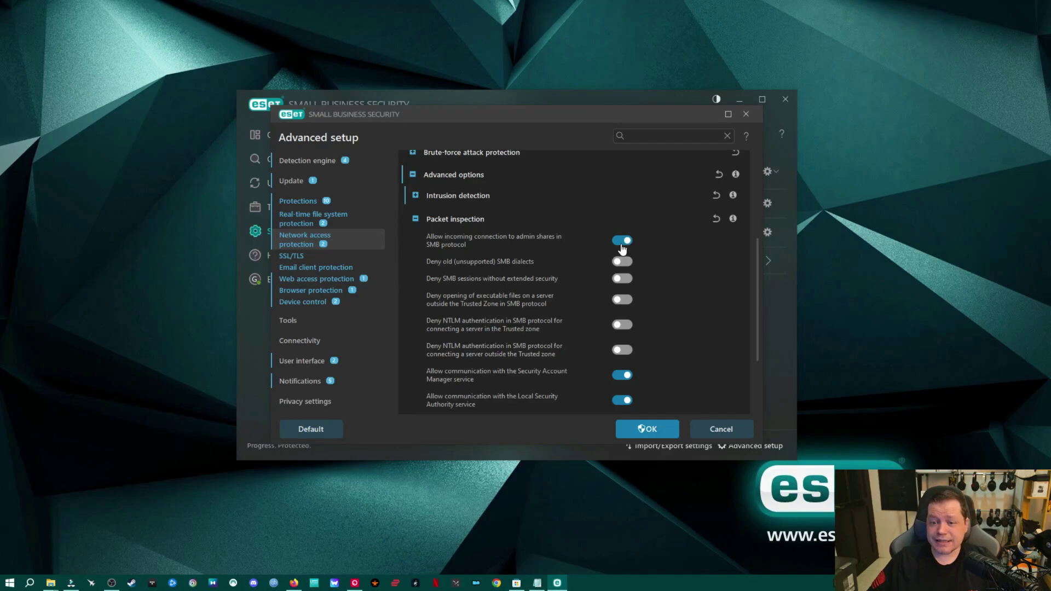
click(622, 245)
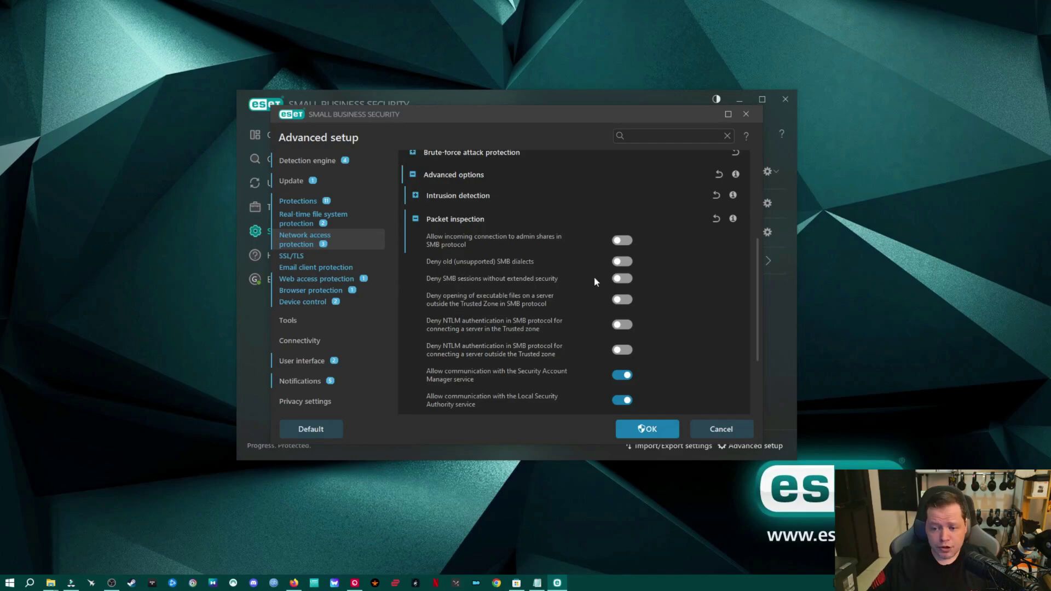
Review the Packet inspection options for SMB, NTLM authentication and service communication, then confirm and leave the advanced setup
scroll(616, 296, down, 1)
scroll(615, 296, down, 2)
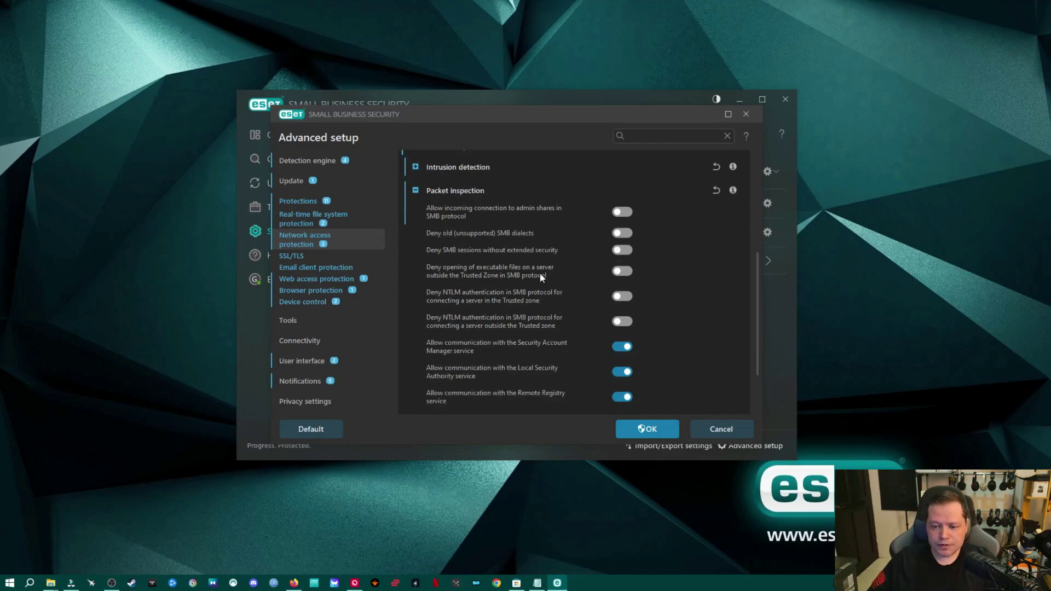
scroll(493, 261, down, 3)
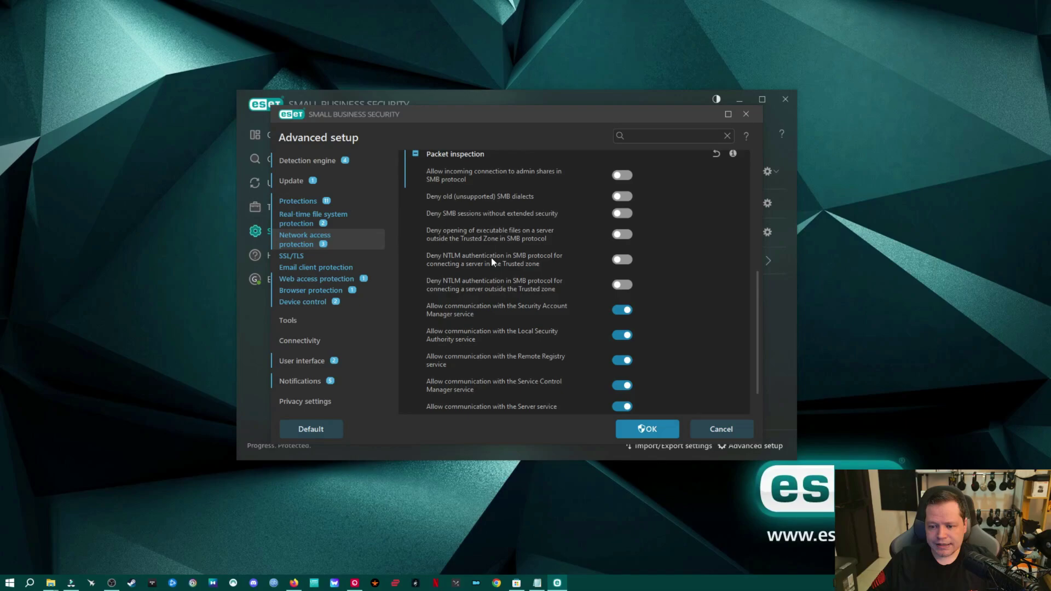
scroll(492, 262, down, 2)
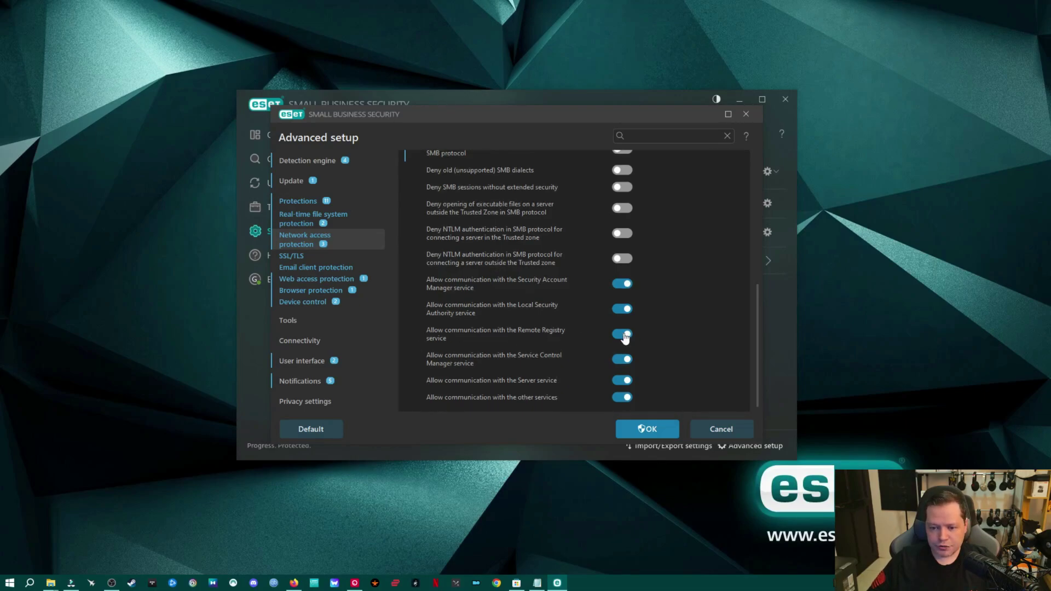
scroll(580, 304, up, 3)
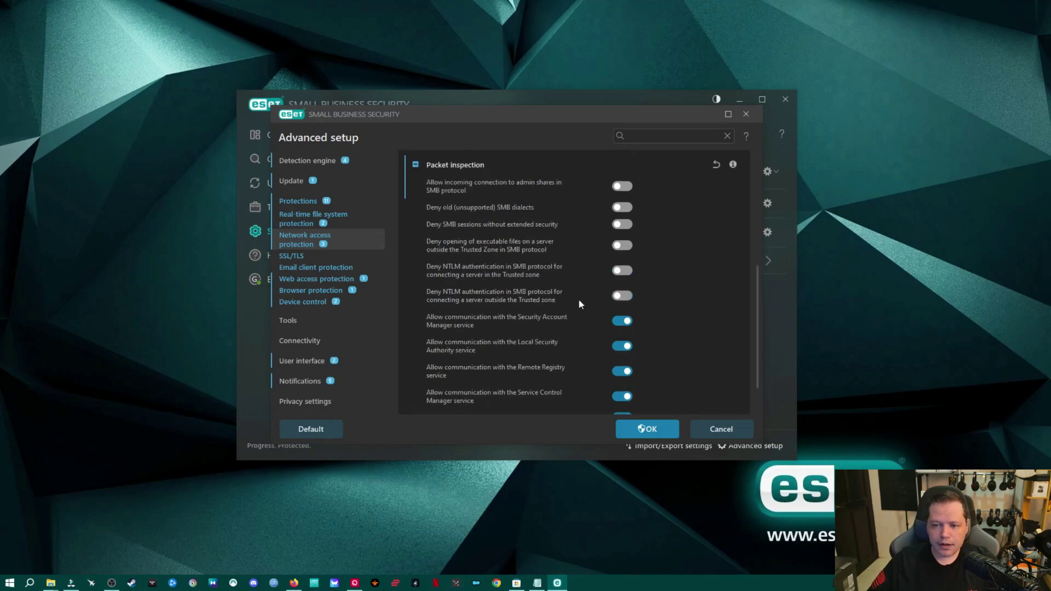
scroll(553, 300, up, 10)
scroll(553, 304, down, 5)
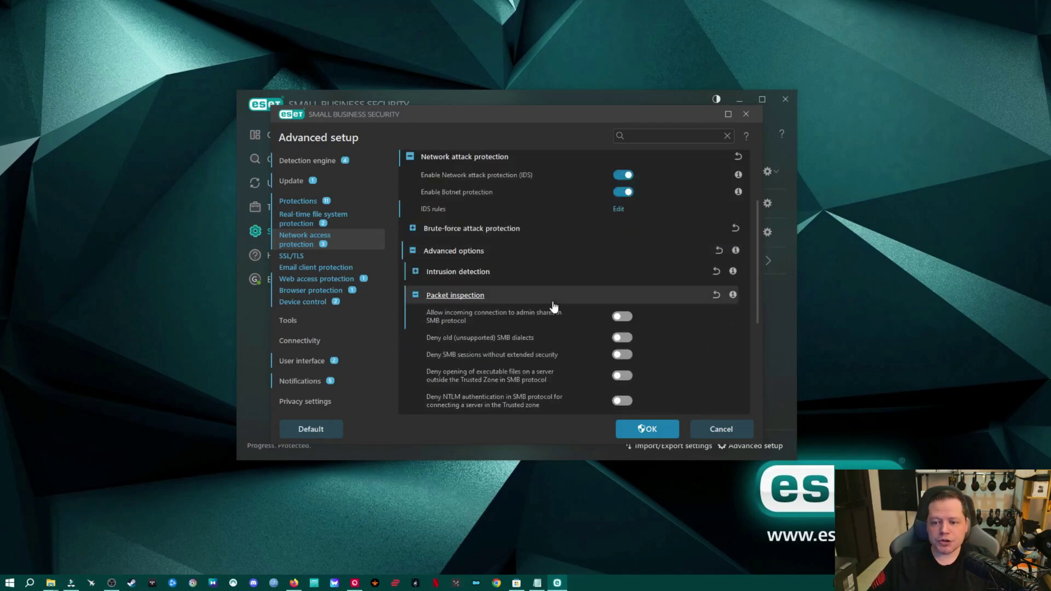
scroll(550, 301, down, 7)
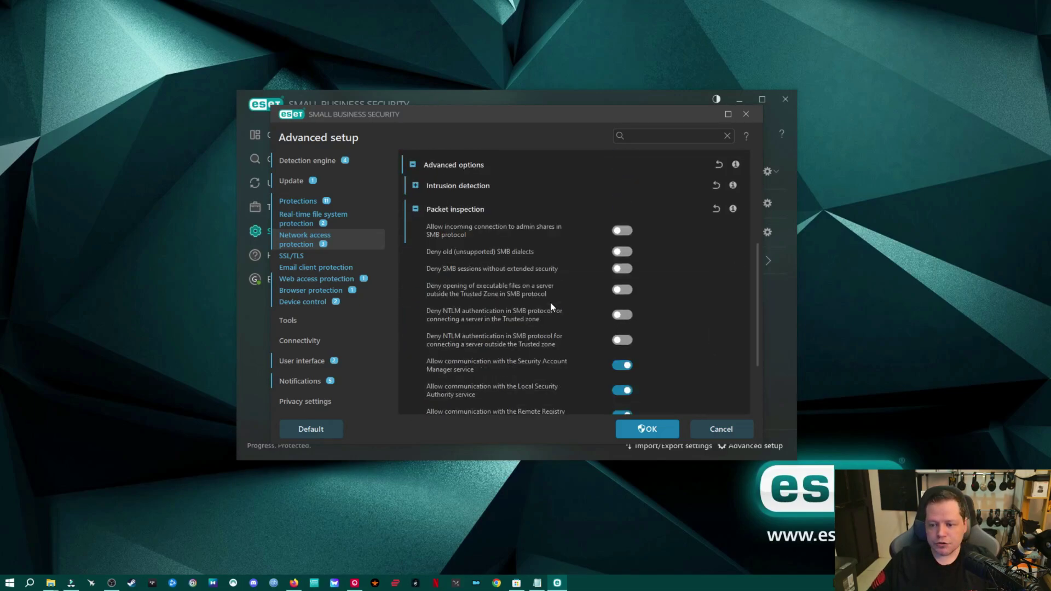
scroll(550, 302, up, 3)
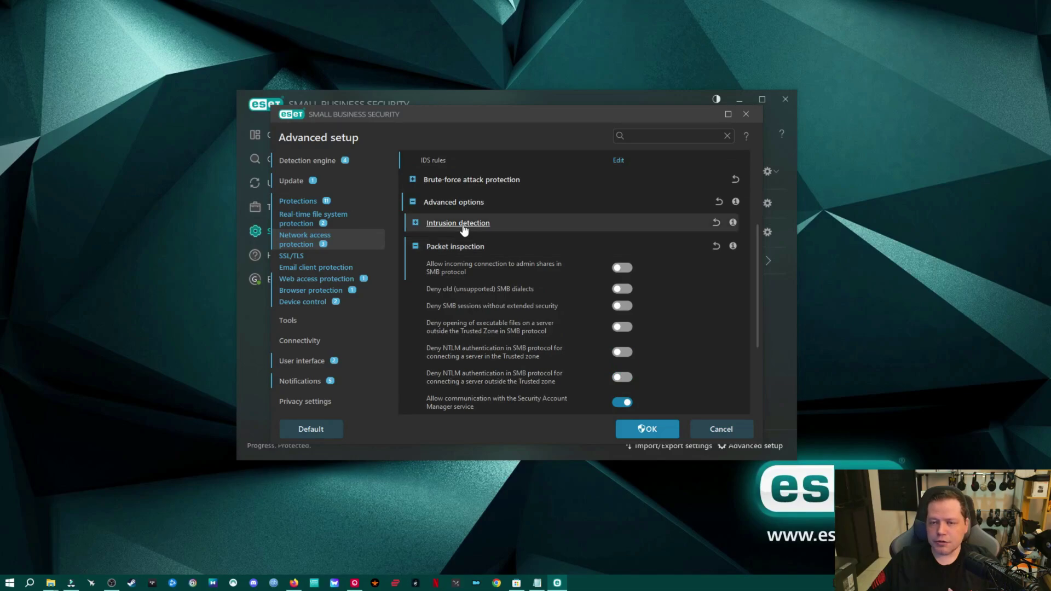
scroll(537, 228, up, 2)
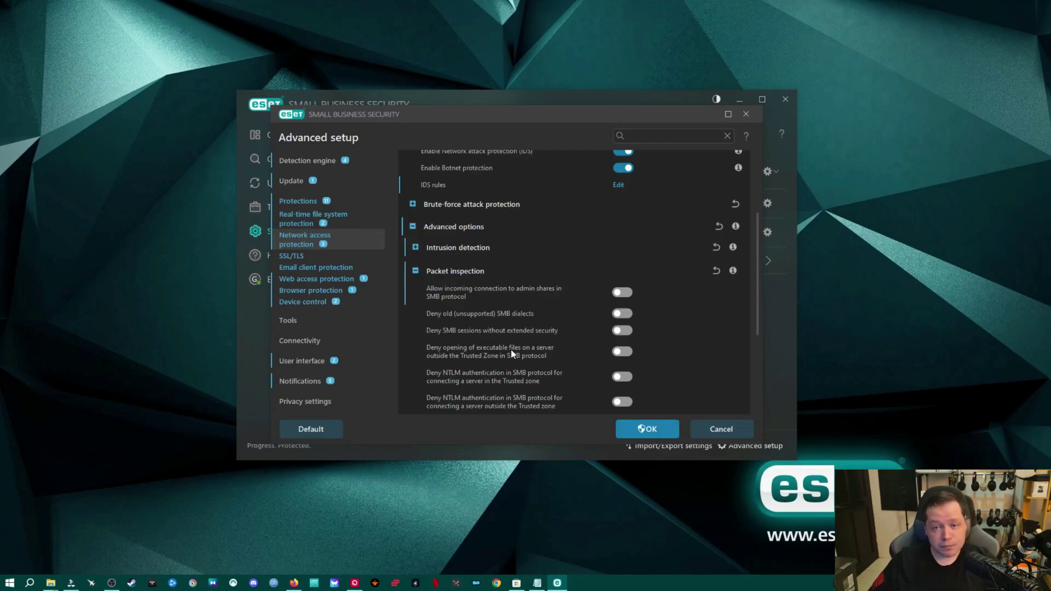
key(Return)
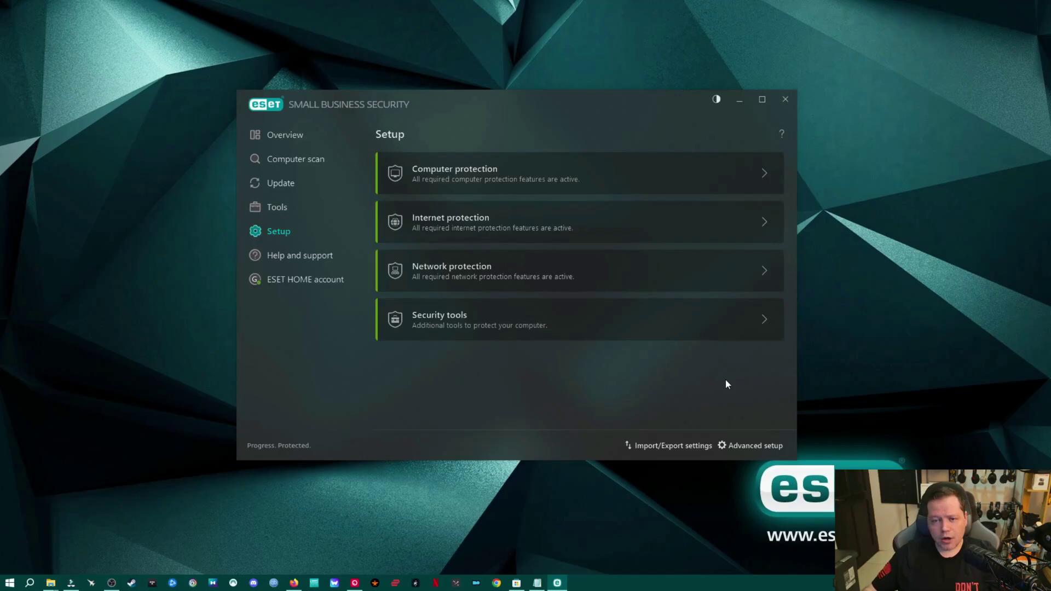